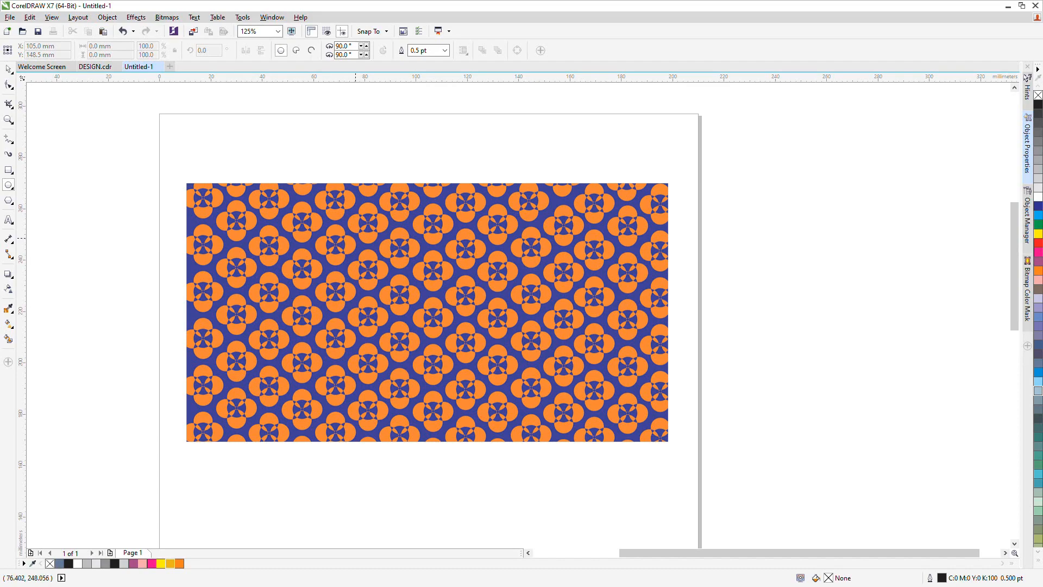
Draw a circle about 32 mm across and place an overlapping copy of it directly below
left_click_drag(356, 238, 423, 318)
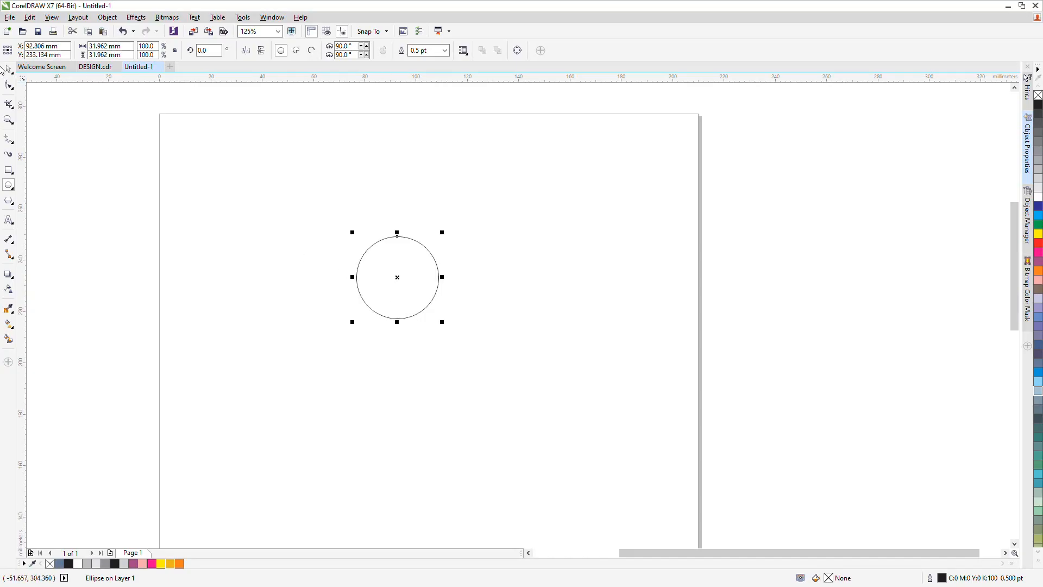
left_click(7, 69)
left_click_drag(399, 279, 407, 329)
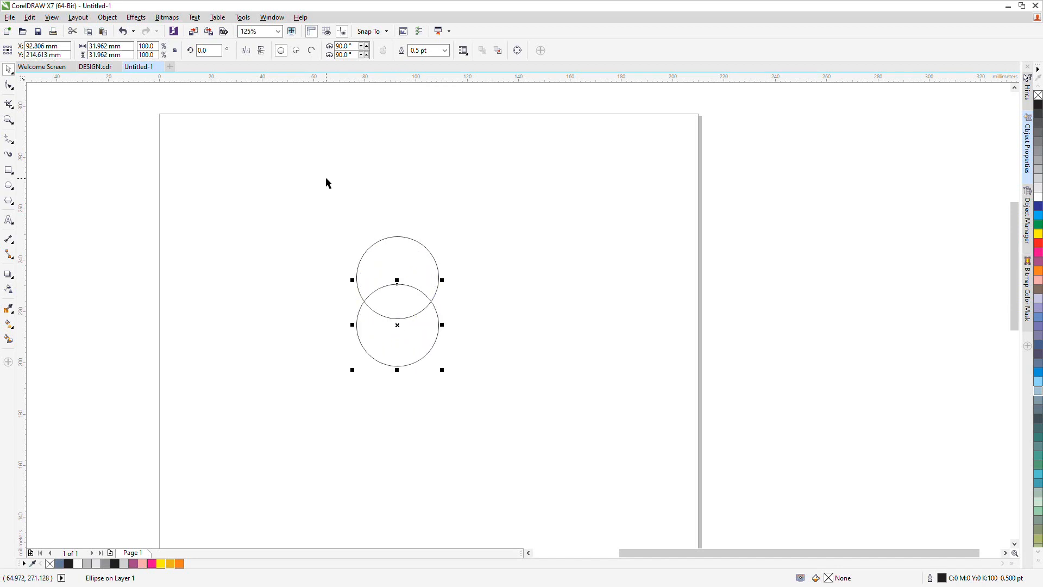
left_click_drag(316, 184, 461, 410)
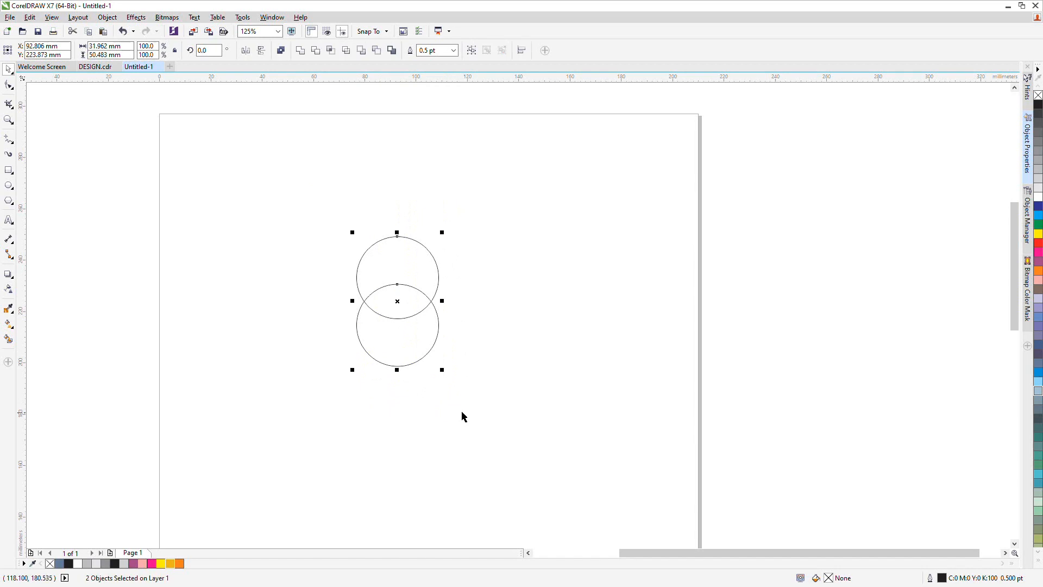
left_click(356, 408)
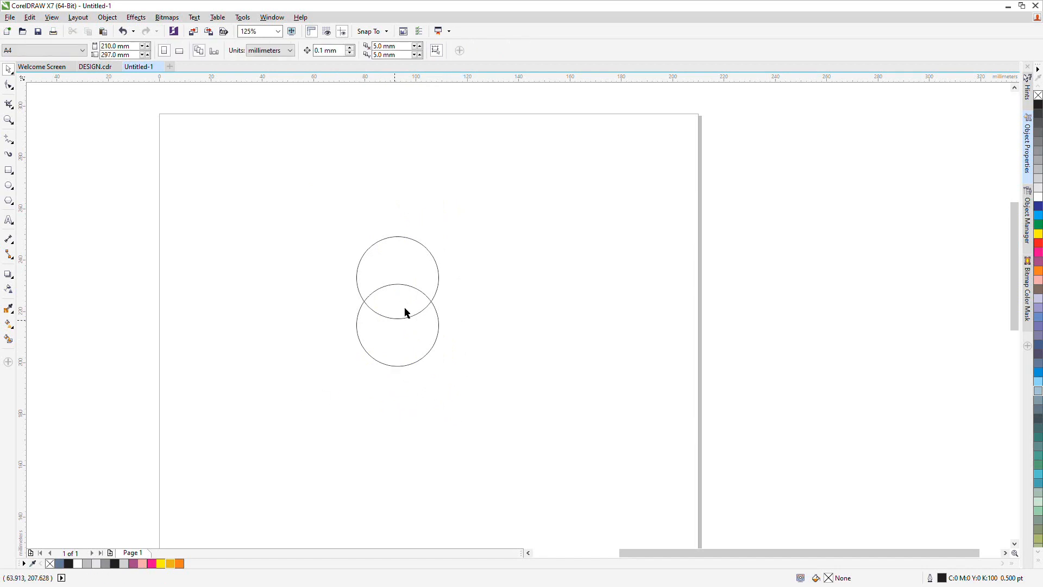
left_click(410, 344)
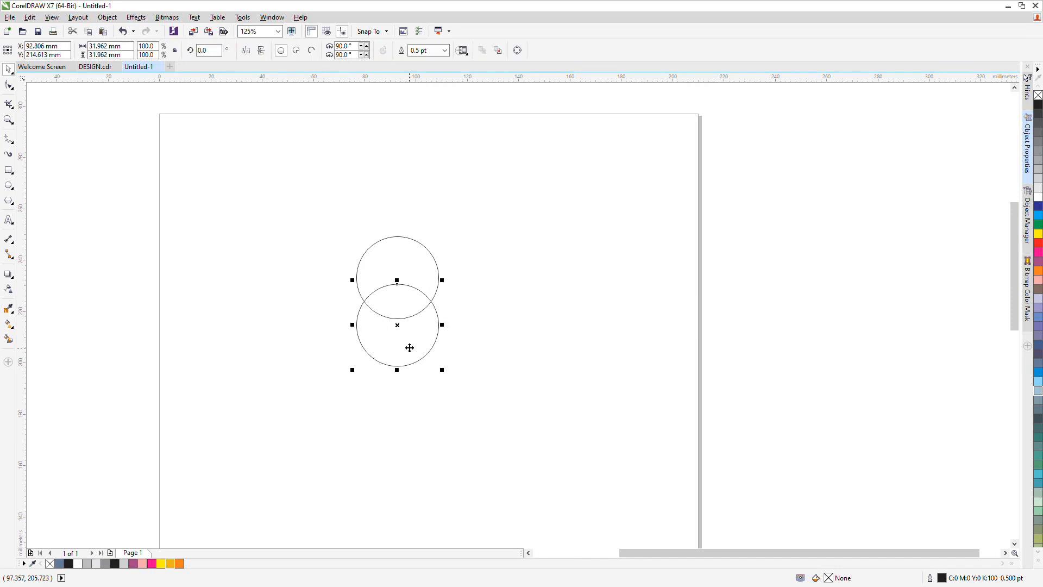
Try to scale the top circle down to about 15% around its centre, then undo it
left_click(408, 262)
left_click(402, 236)
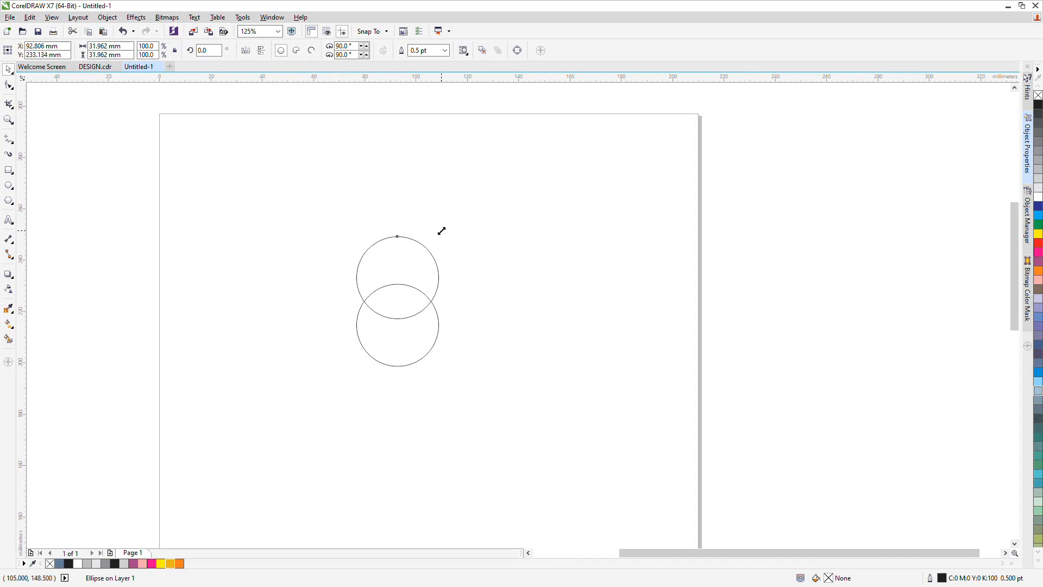
left_click_drag(441, 231, 413, 265)
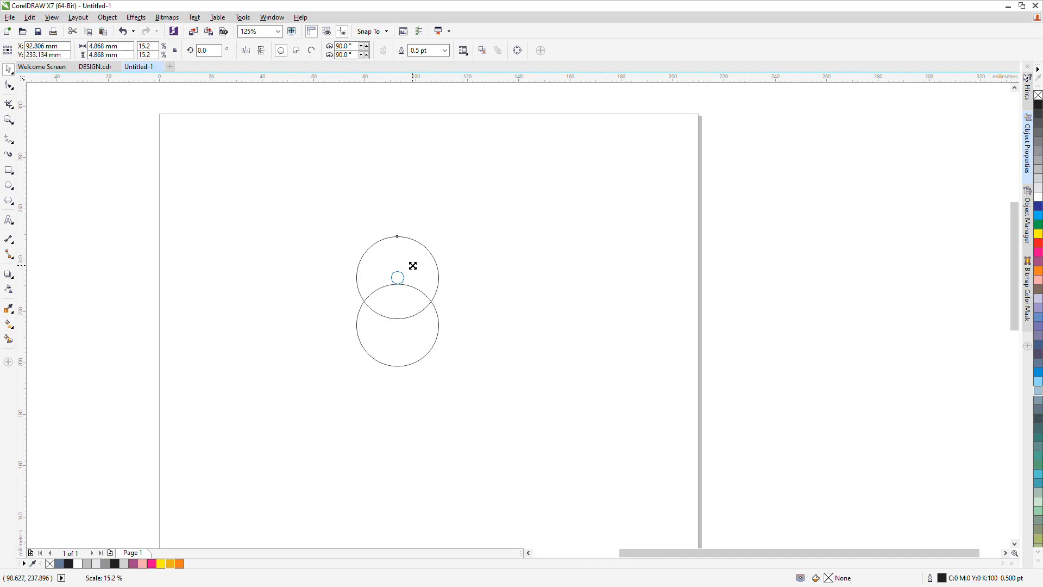
left_click_drag(413, 266, 413, 265)
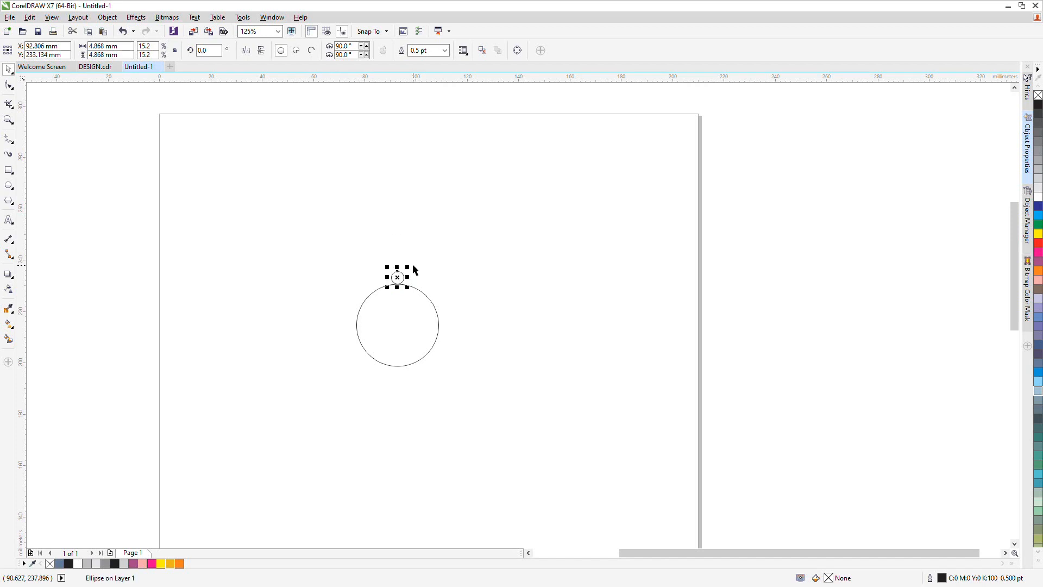
key("ctrl+z")
Scale a copy of the top circle down to about 5 mm (15%) at its centre
left_click_drag(442, 233, 414, 266)
left_click(394, 336)
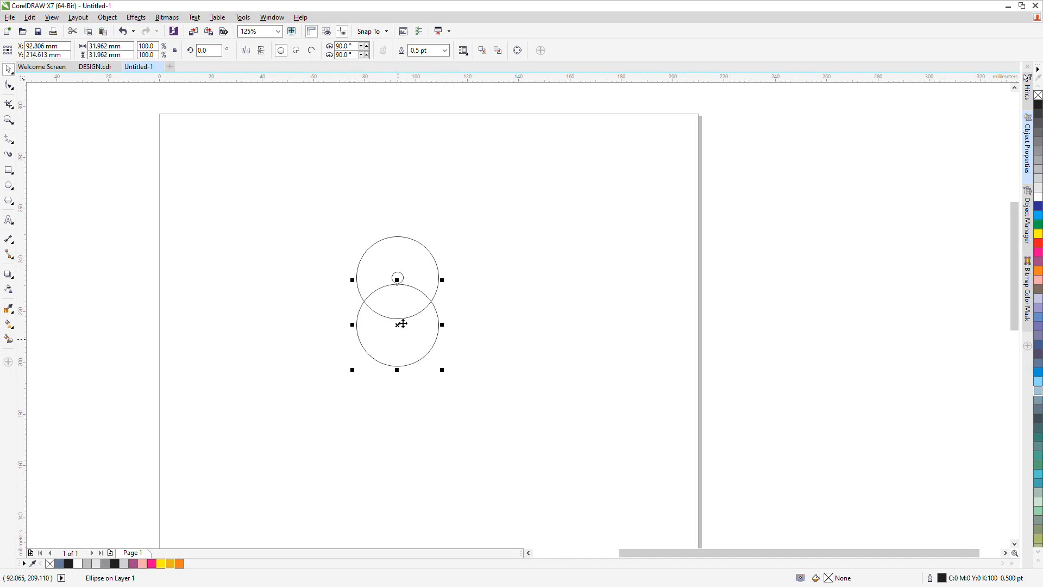
key("Escape")
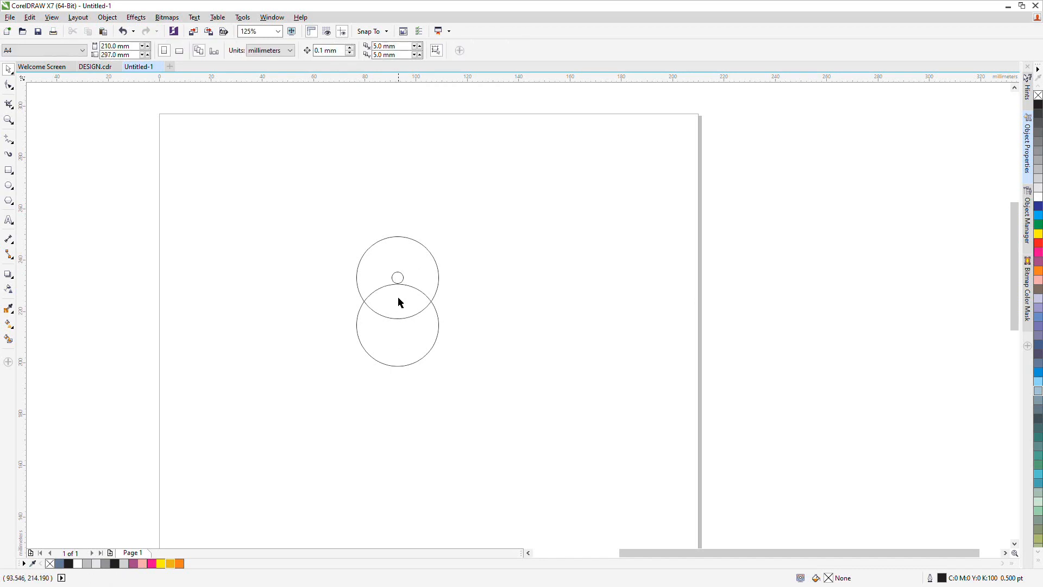
Place a copy of the bottom circle above the top circle with the same overlap
left_click(405, 333)
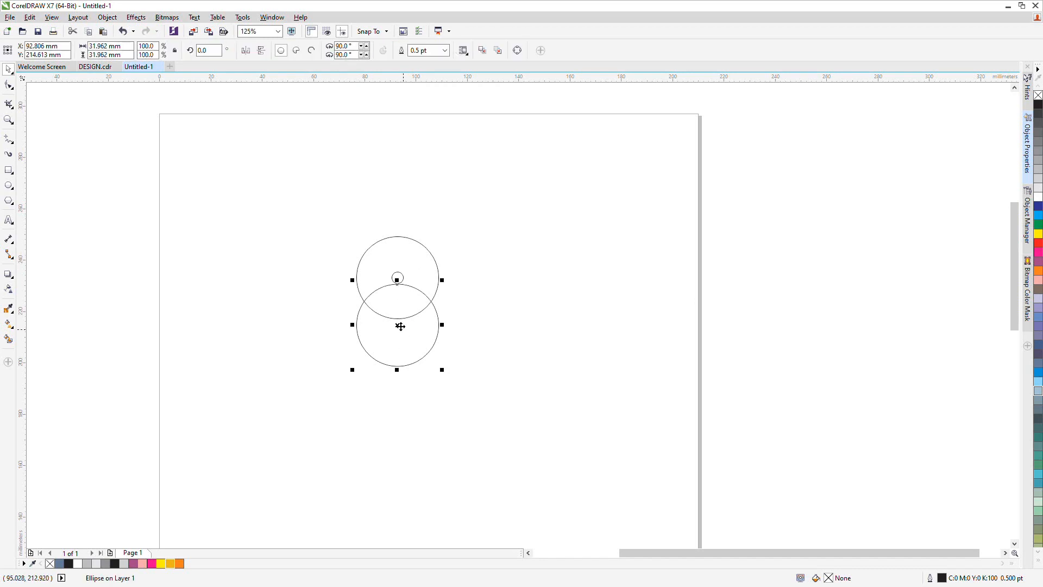
left_click(421, 270)
left_click(397, 277)
left_click(410, 263)
left_click(398, 277)
left_click(414, 270)
left_click_drag(402, 277, 414, 234)
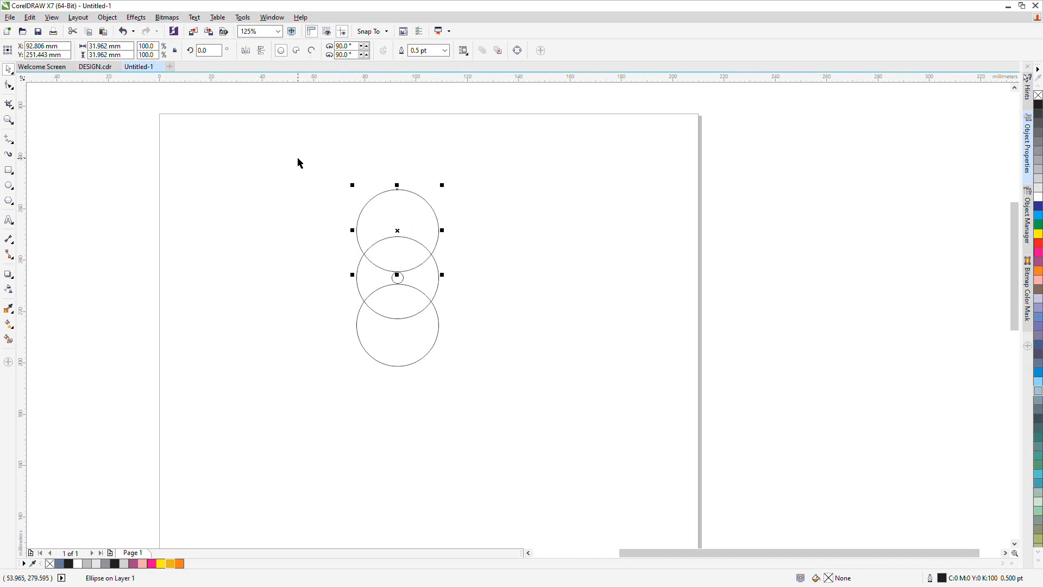
Copy the middle circle to its left and right with the same overlap, forming four petals
left_click_drag(298, 159, 473, 438)
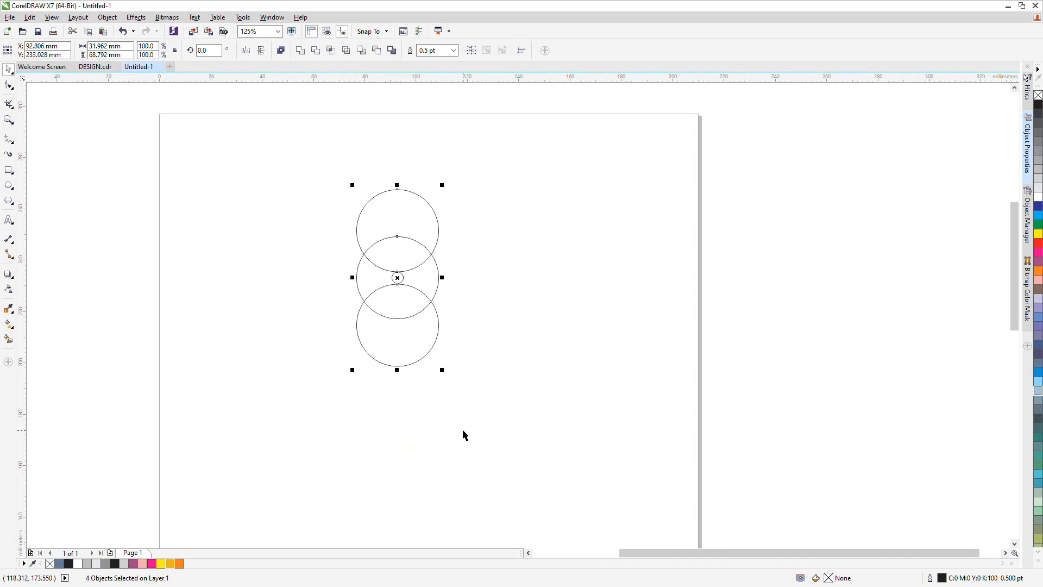
left_click(493, 348)
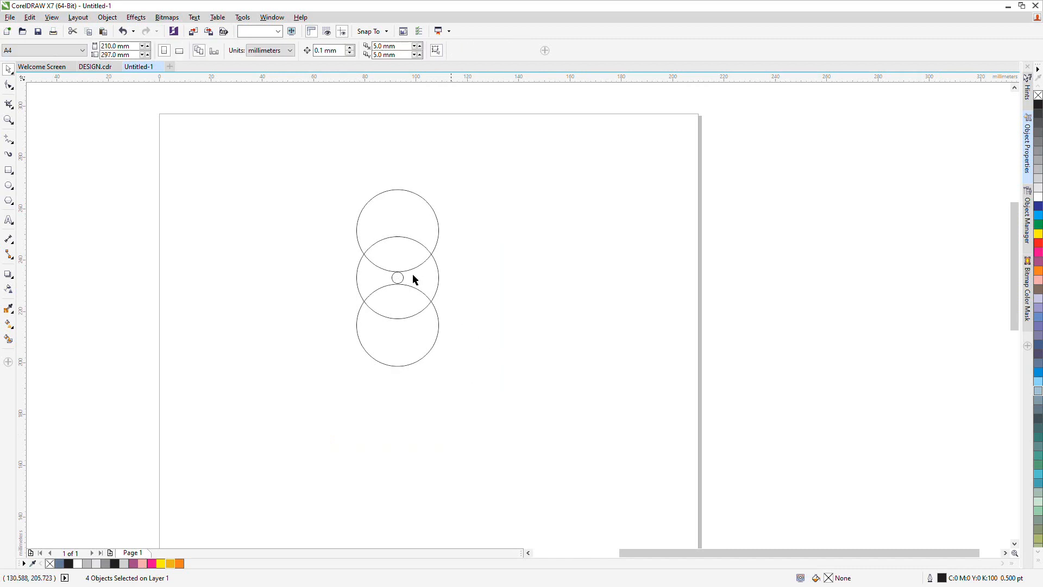
left_click(376, 283)
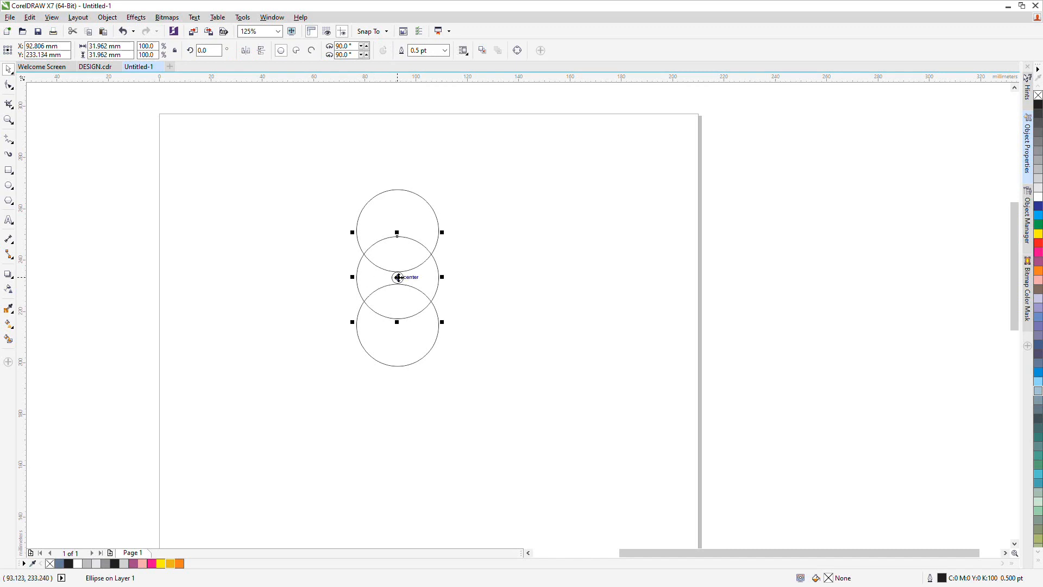
key("Escape")
left_click(414, 281)
left_click_drag(398, 278, 351, 280)
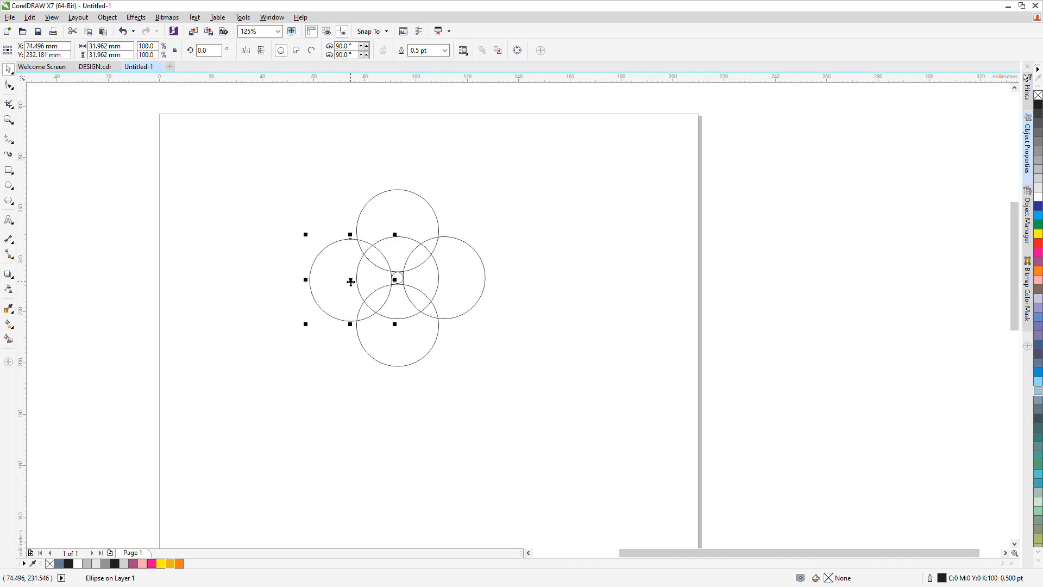
left_click(566, 309)
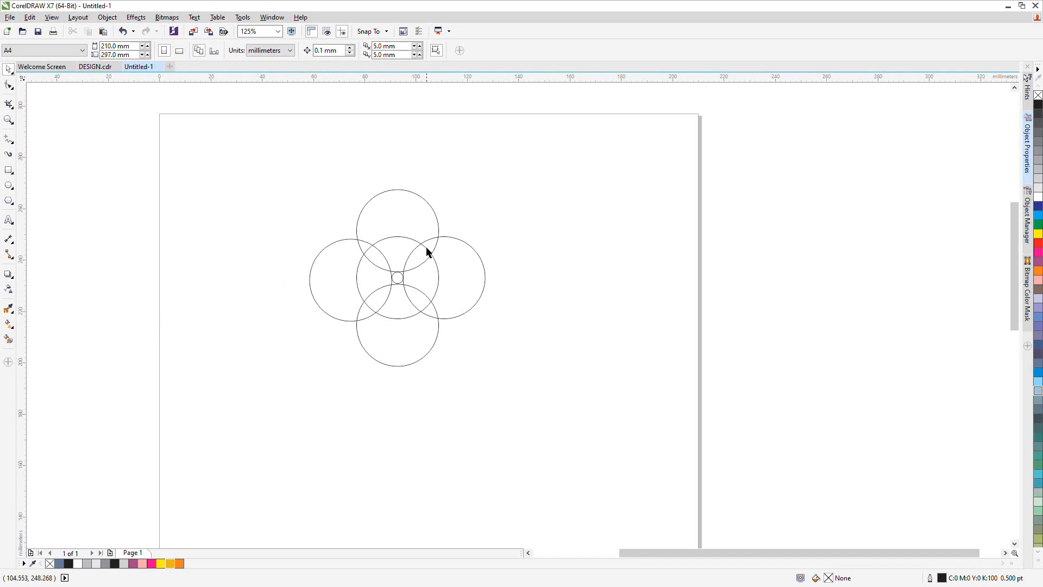
Select all six circles and combine them into a single curve
left_click_drag(282, 173, 500, 415)
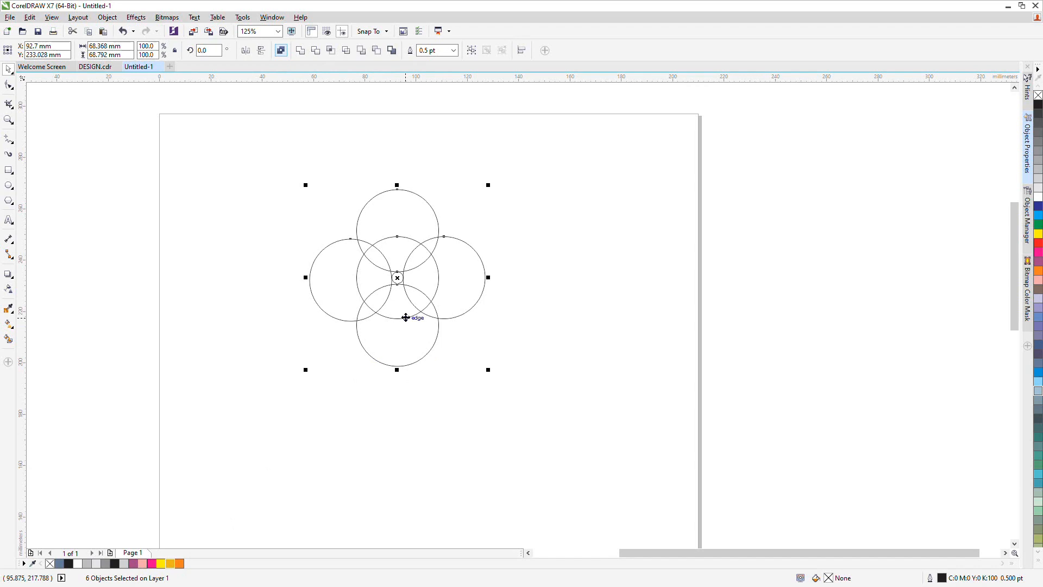
left_click(395, 277)
left_click(281, 51)
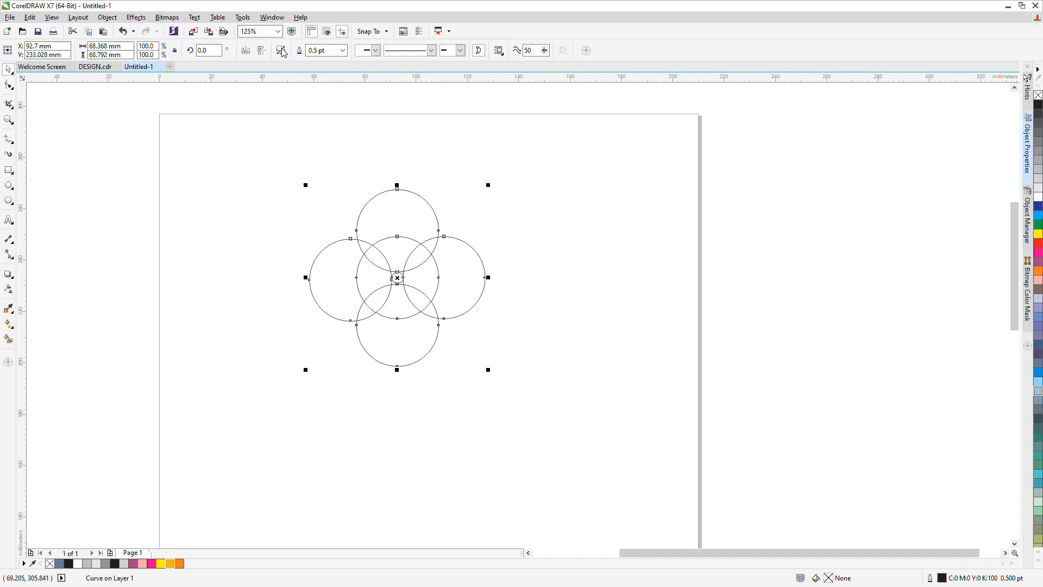
Fill the combined shape with orange
left_click(180, 564)
left_click(389, 482)
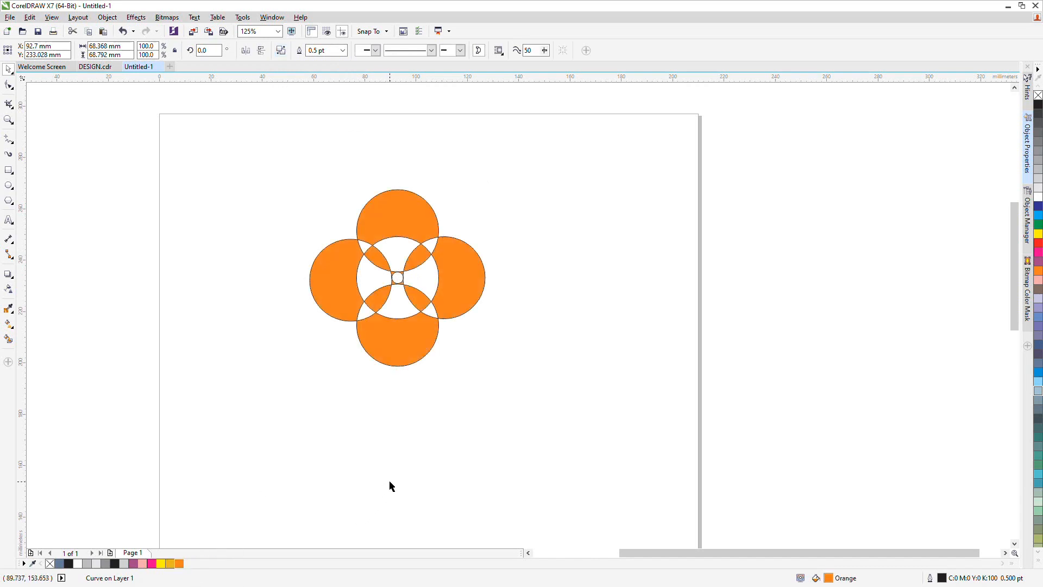
Remove the outline from the orange flower shape
left_click(397, 276)
right_click(1039, 97)
left_click(401, 281)
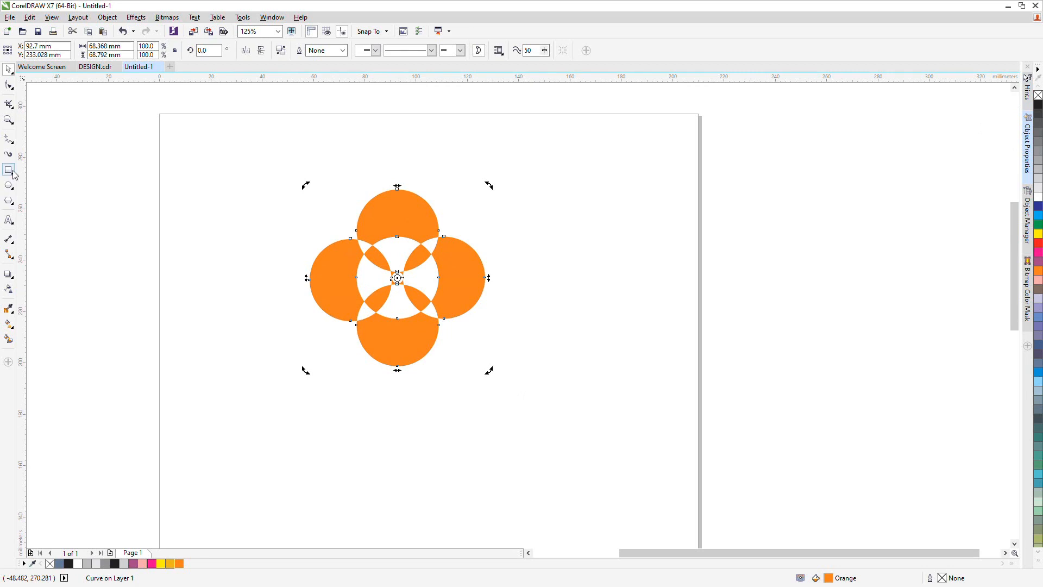
Scale the flower shape down to about 18 mm wide (26%) toward the page's left side
scroll(424, 338, "down", 1)
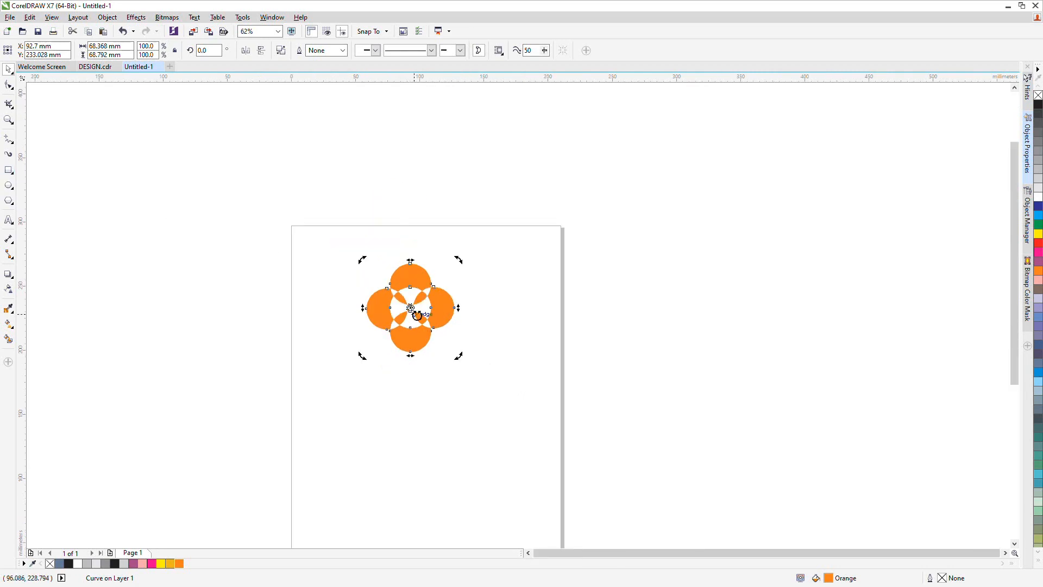
scroll(417, 316, "up", 1)
left_click(417, 316)
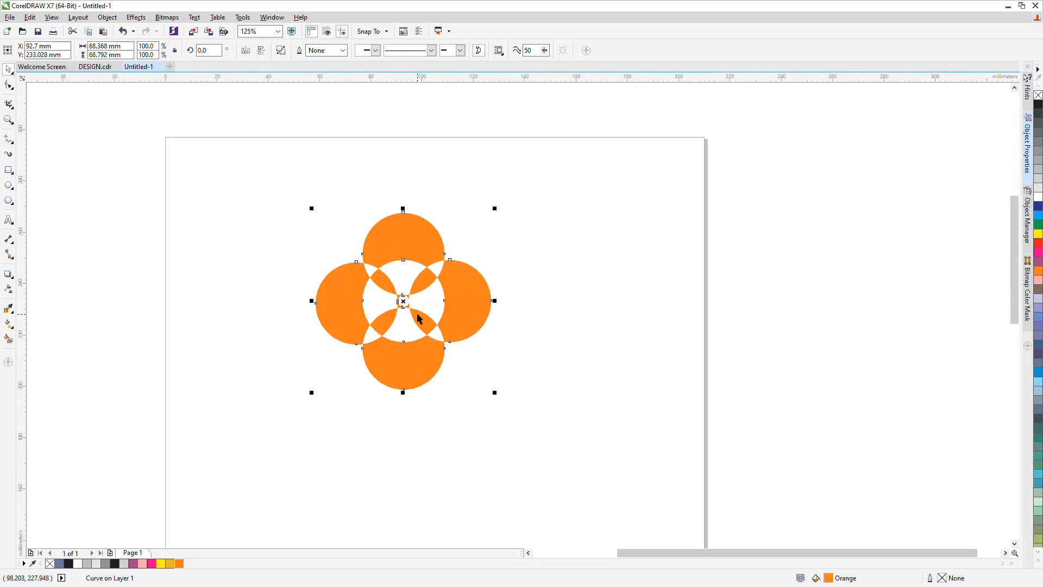
scroll(419, 317, "down", 1)
scroll(418, 315, "up", 1)
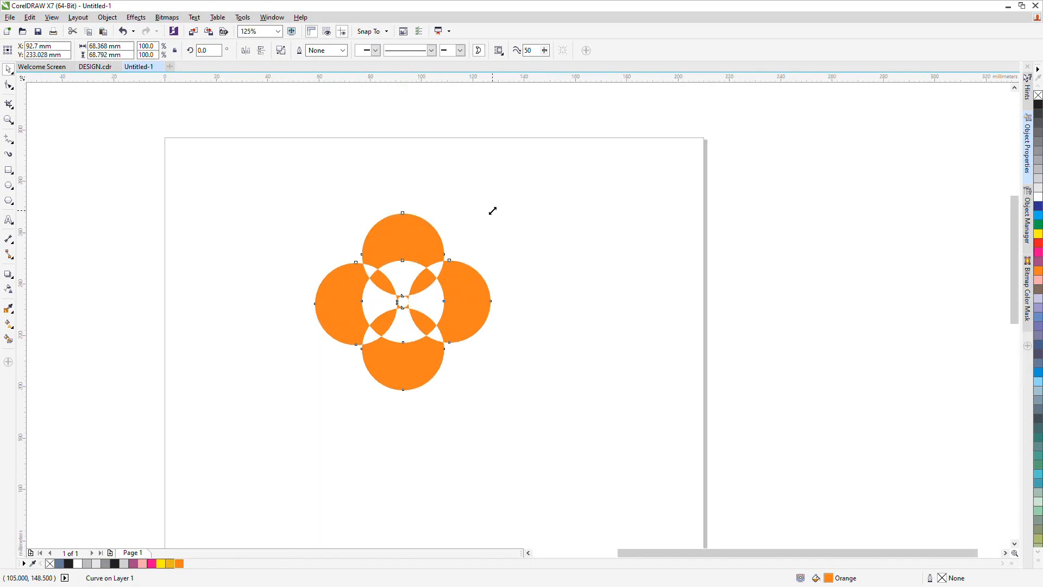
left_click_drag(493, 211, 254, 297)
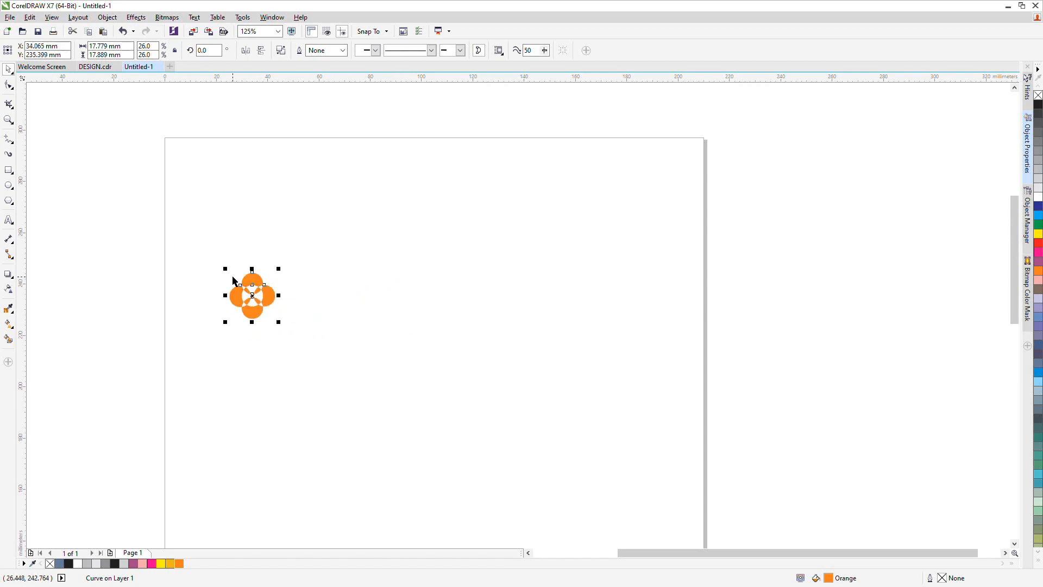
Draw a rectangle about 210 by 113 mm spanning the page width
left_click(8, 171)
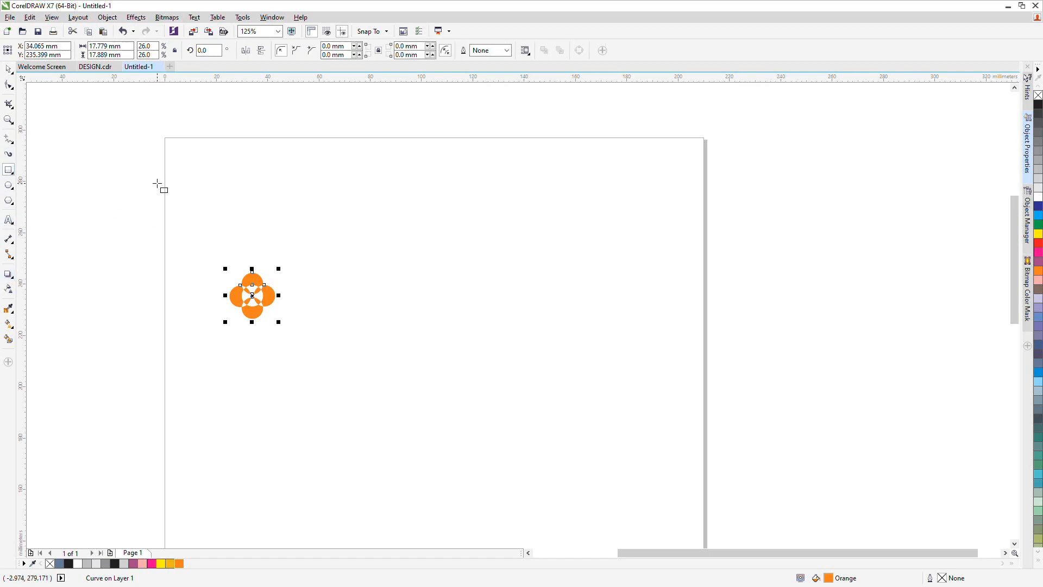
left_click_drag(165, 186, 705, 477)
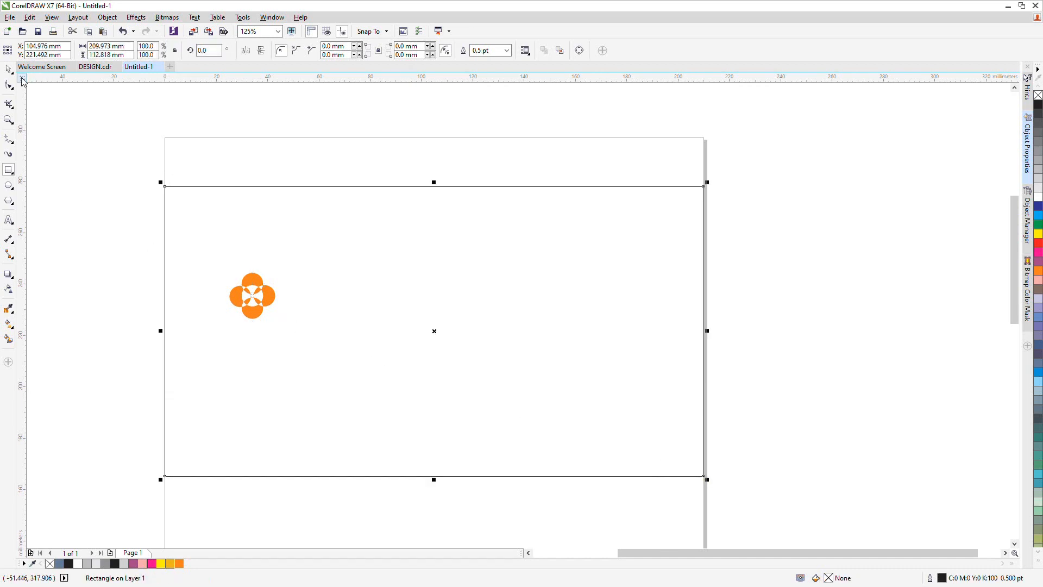
key("space")
left_click(117, 266)
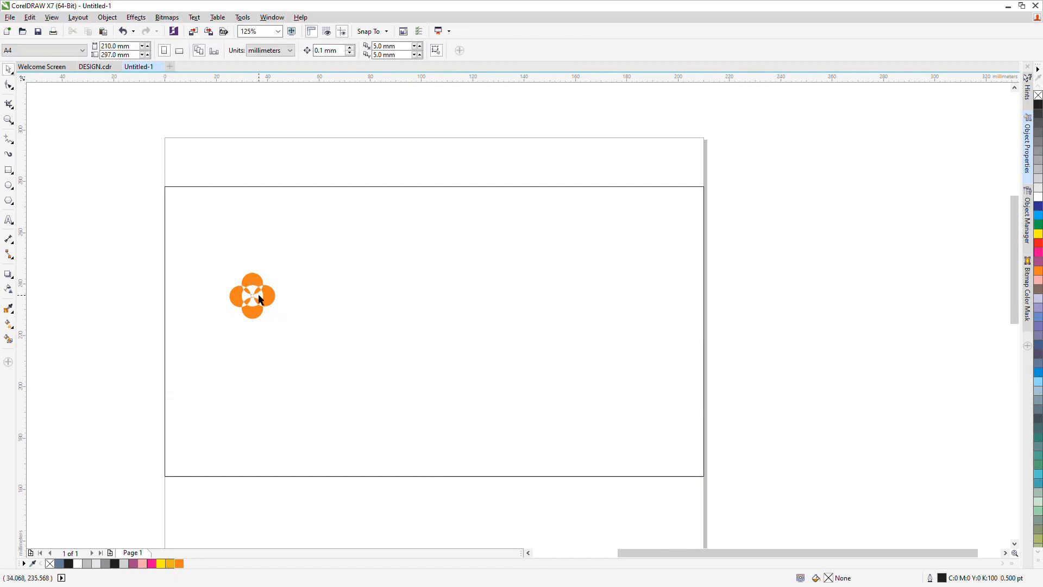
Send the rectangle behind the flower shape
left_click(257, 296)
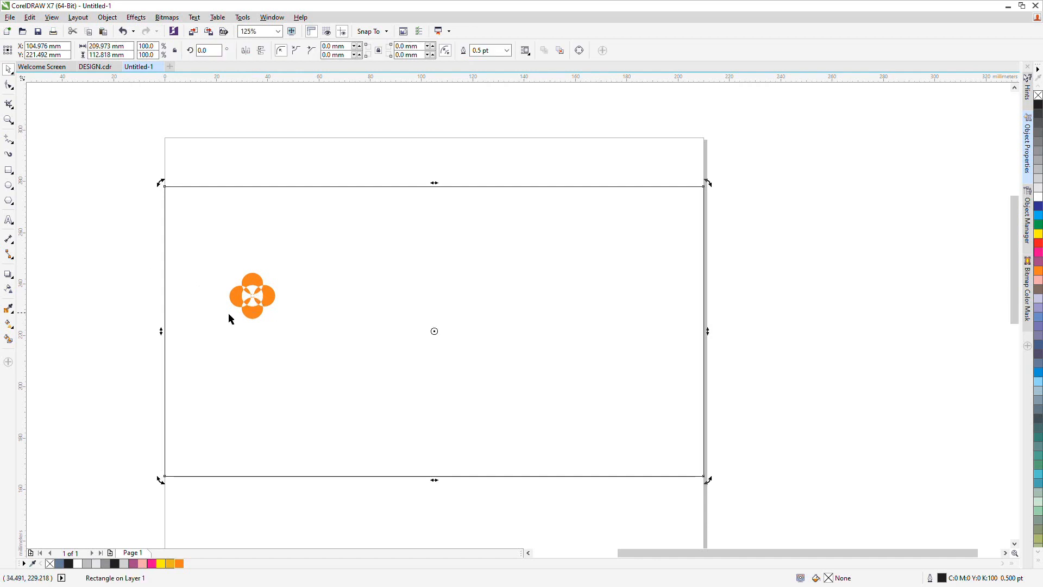
left_click(100, 278)
left_click(255, 314)
key("shift+Page_Down")
left_click(128, 246)
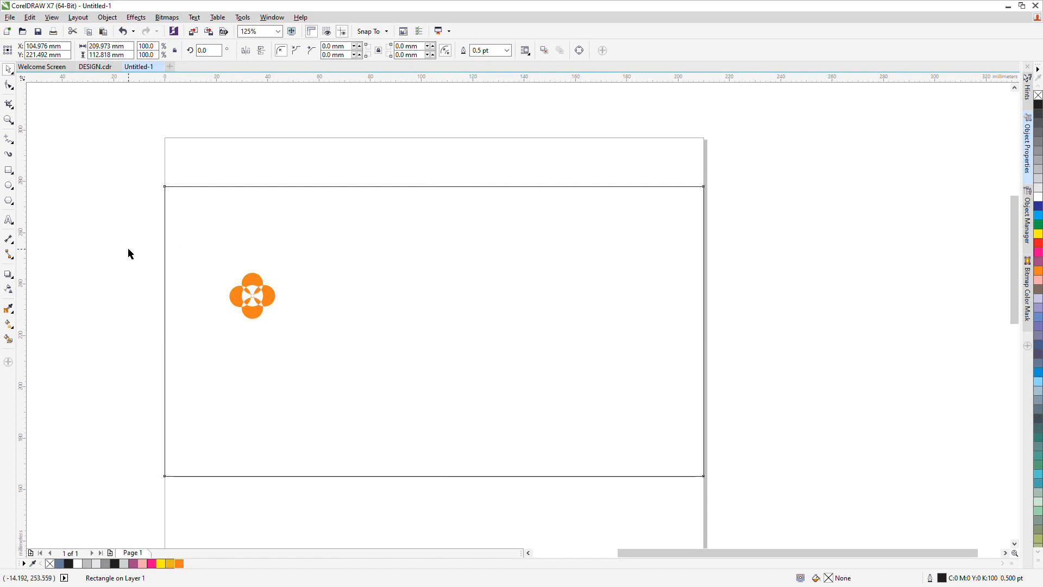
Move the flower to the rectangle's top-left corner
left_click(270, 304)
left_click_drag(252, 295, 195, 218)
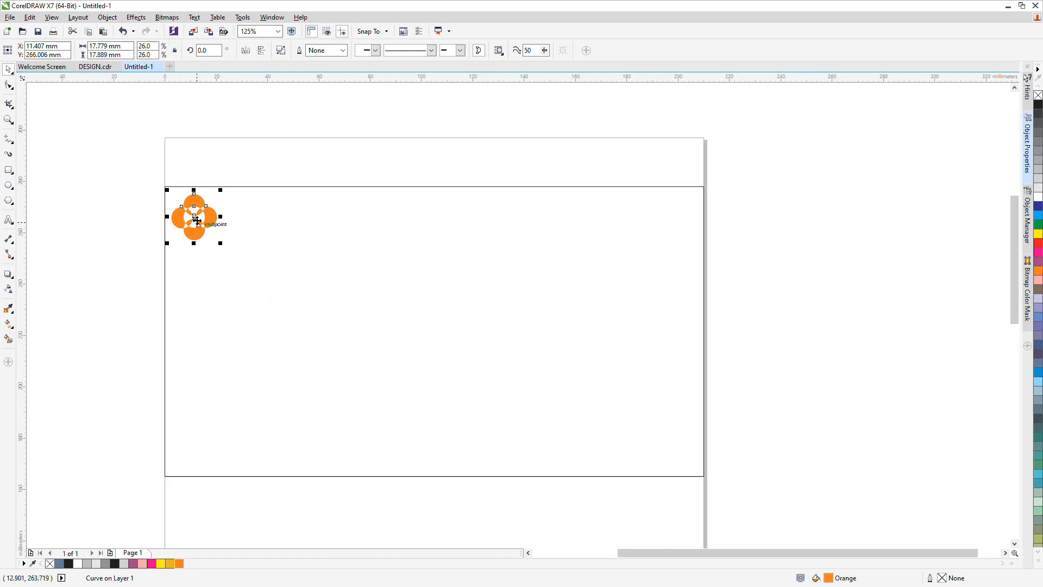
Place a copy of the flower directly below the first one
left_click_drag(196, 216, 197, 324)
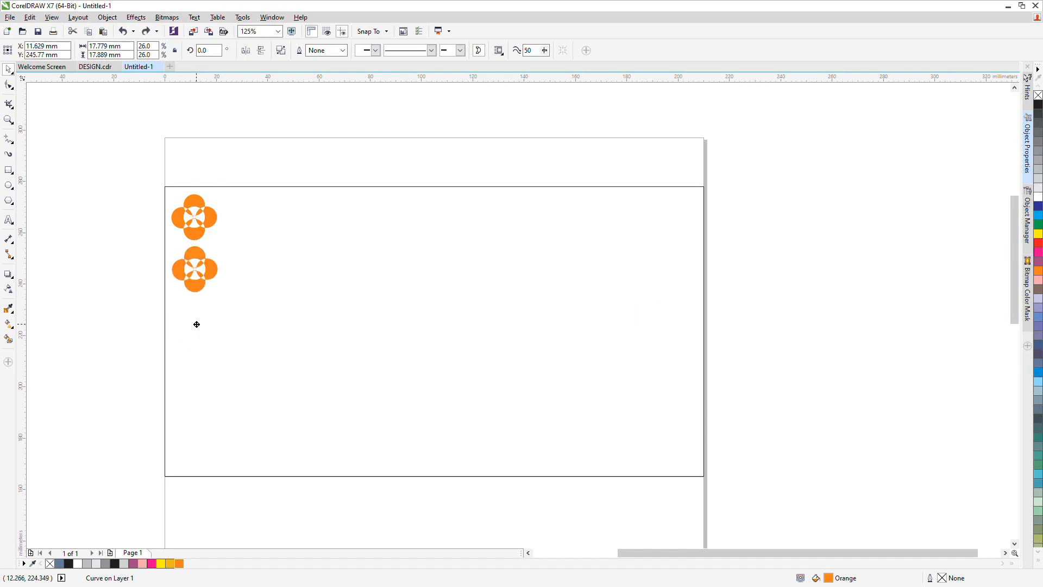
key("ctrl+z")
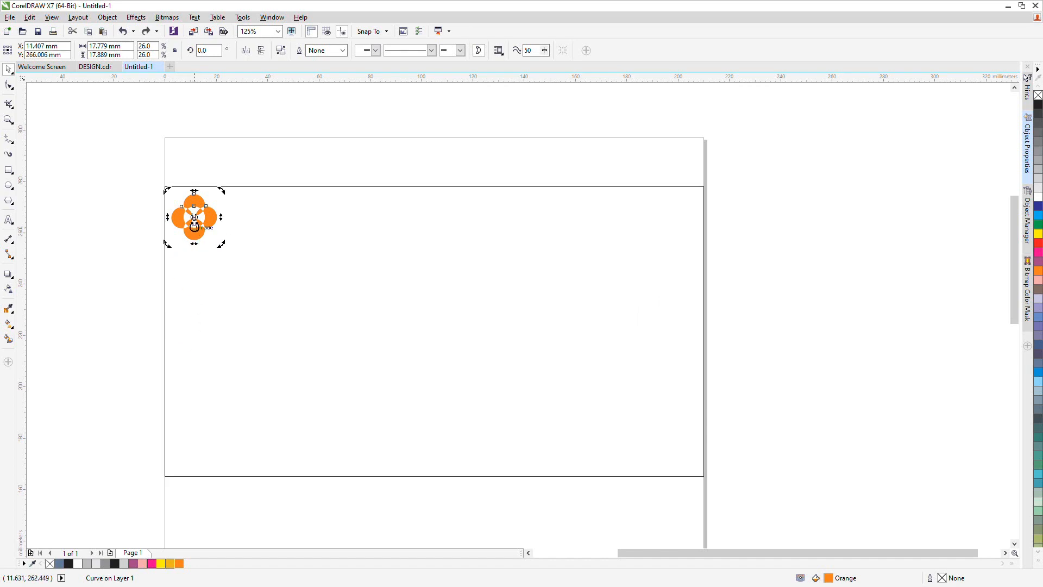
left_click_drag(195, 223, 197, 273)
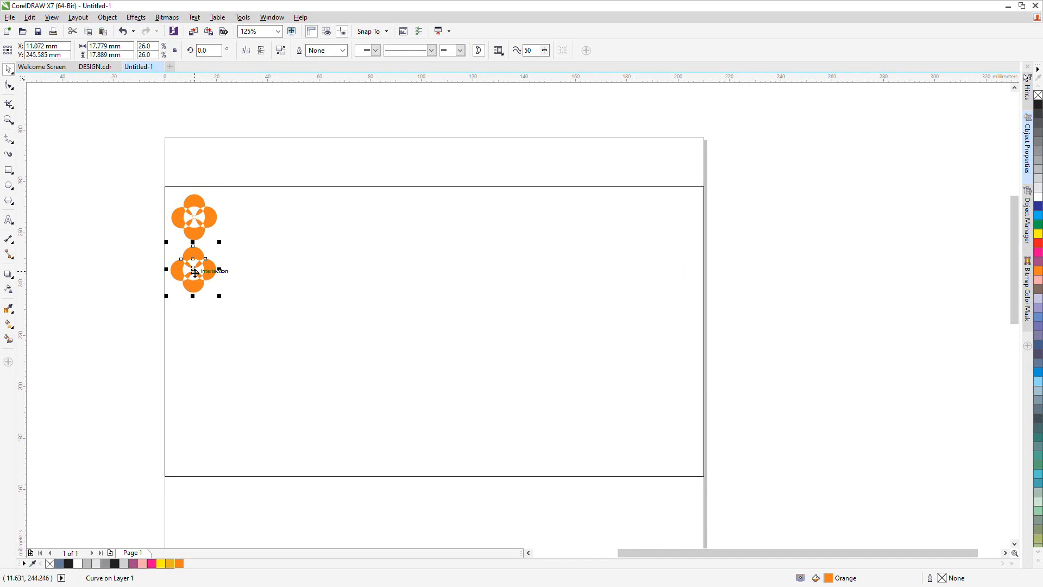
Repeat the copy four more times to build a vertical column of six flowers
key("ctrl+r")
key("ctrl+r")
key("ctrl+r")
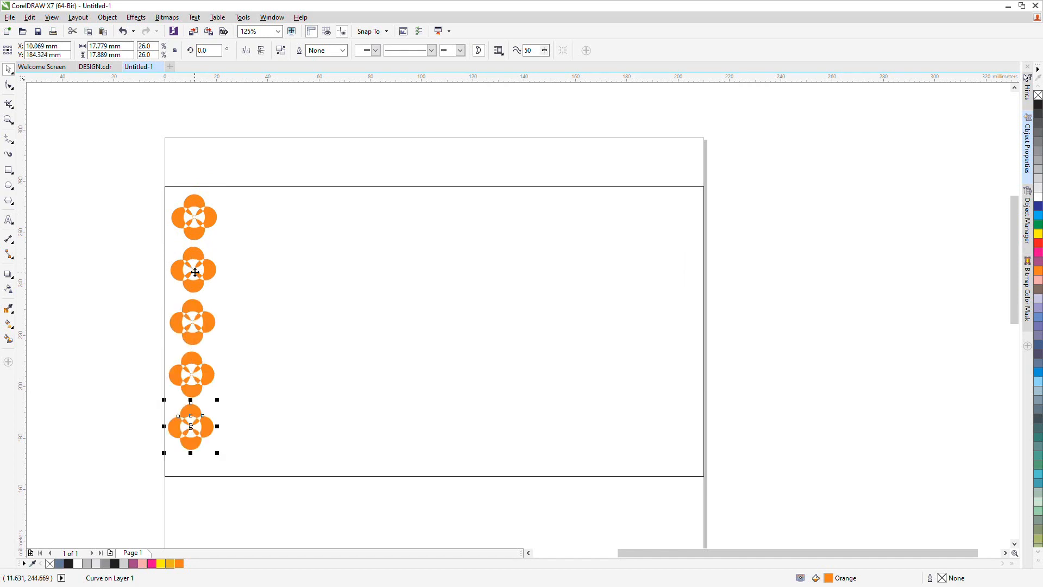
key("ctrl+r")
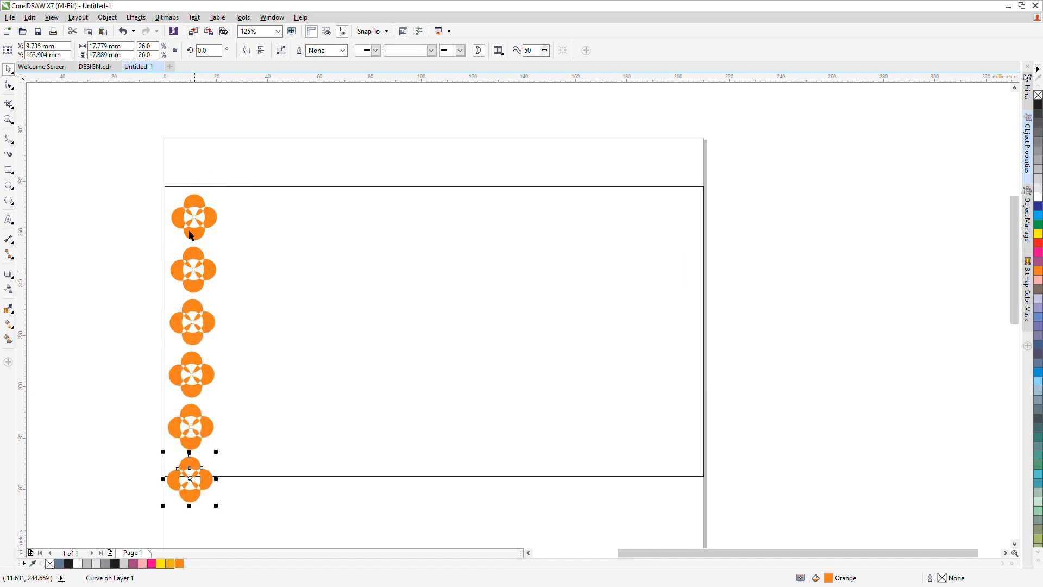
Select the six-flower column, nudge it upward slightly, and align the flowers on their vertical centres
left_click_drag(134, 146, 249, 531)
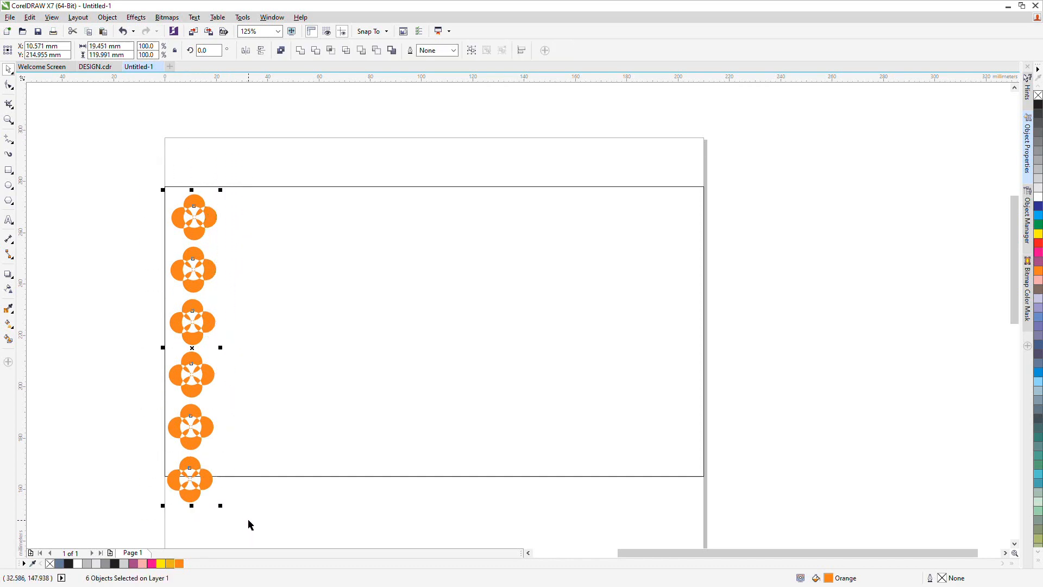
key("Up")
key("Up")
key("Up")
key("Up")
key("Up")
key("Up")
key("Up")
key("Up")
key("Up")
key("Up")
key("Up")
key("Up")
key("Up")
key("Up")
key("Up")
key("Up")
key("Up")
key("Up")
key("Up")
key("Up")
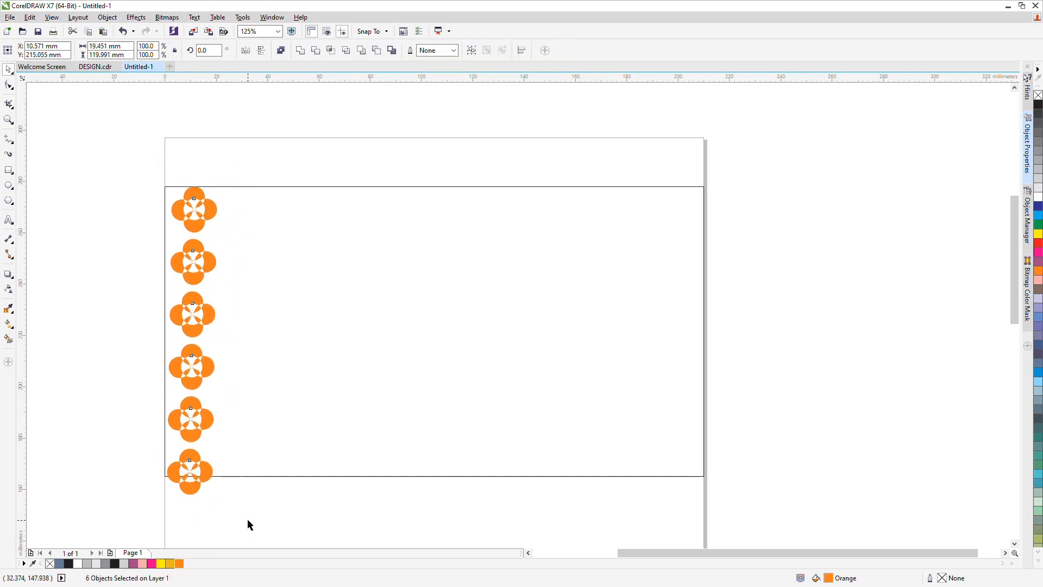
key("Up")
key("Up")
key("Up")
key("Up")
key("Up")
key("Up")
key("Up")
key("Up")
key("Up")
key("Up")
key("Up")
key("Up")
key("Up")
key("Up")
key("Up")
key("Up")
key("Up")
key("Up")
key("Up")
key("Up")
key("c")
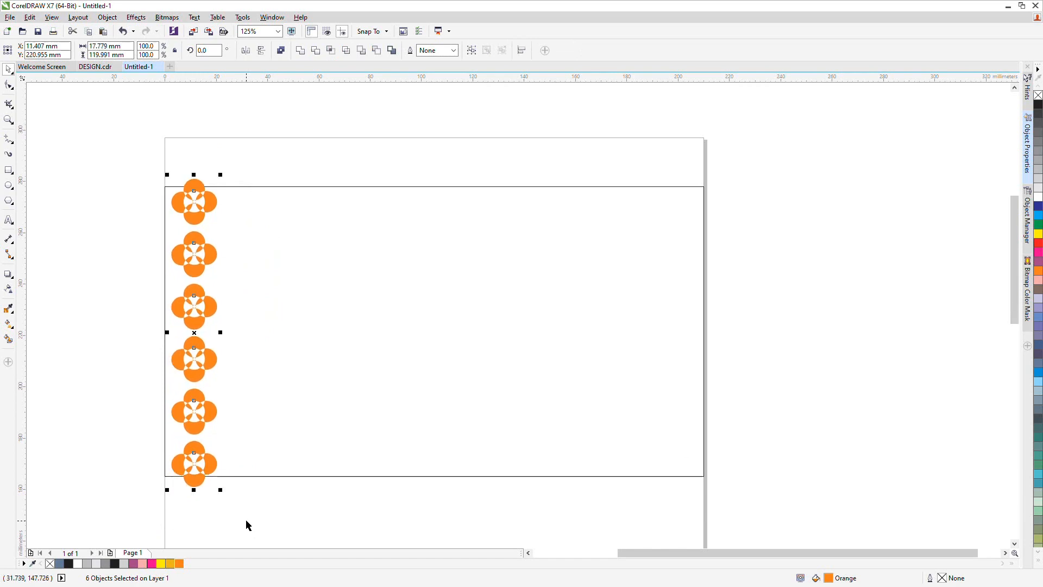
Duplicate the flower column to the right, offset half a flower downward, to form staggered columns
left_click(145, 212)
left_click_drag(142, 157, 235, 495)
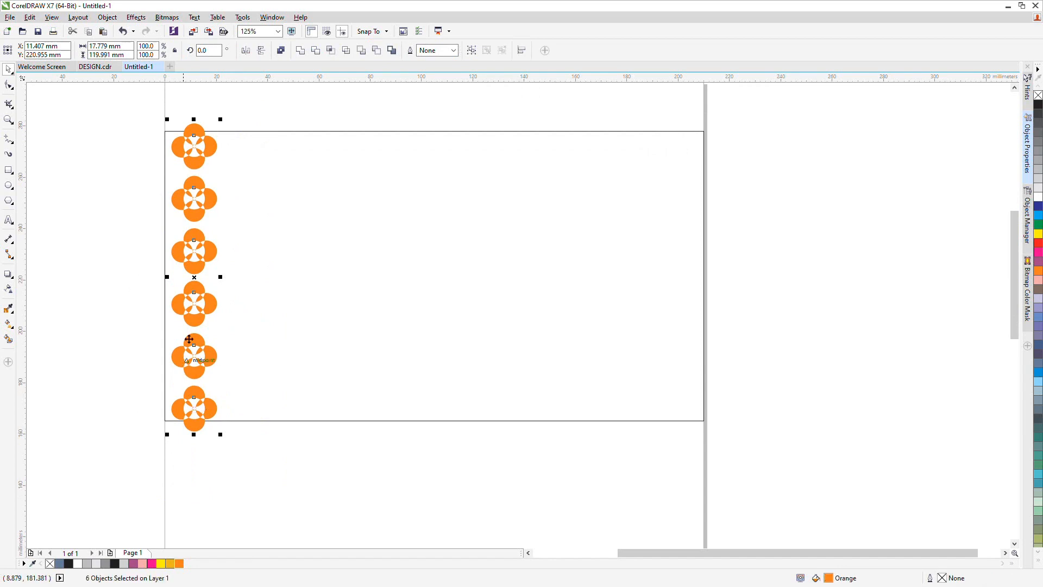
left_click_drag(195, 278, 268, 282)
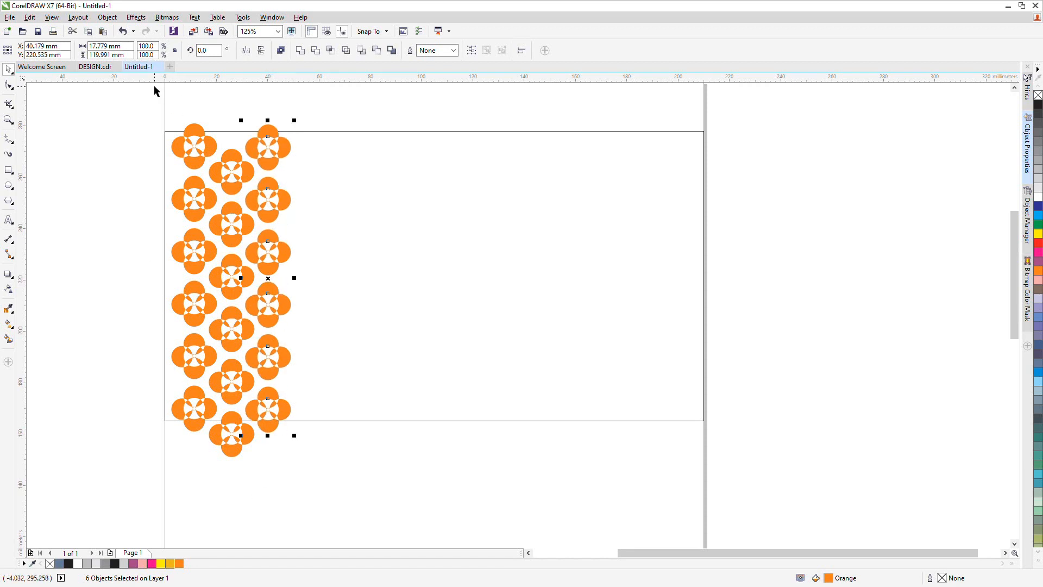
Select the staggered columns and duplicate them twice more to the right across the rectangle
left_click_drag(158, 88, 321, 491)
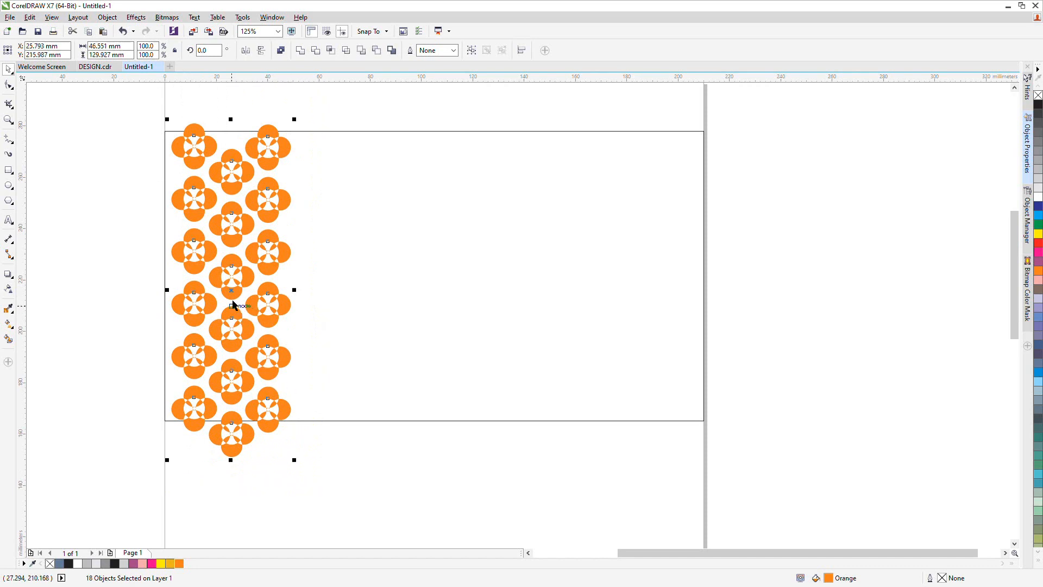
left_click_drag(243, 288, 452, 291)
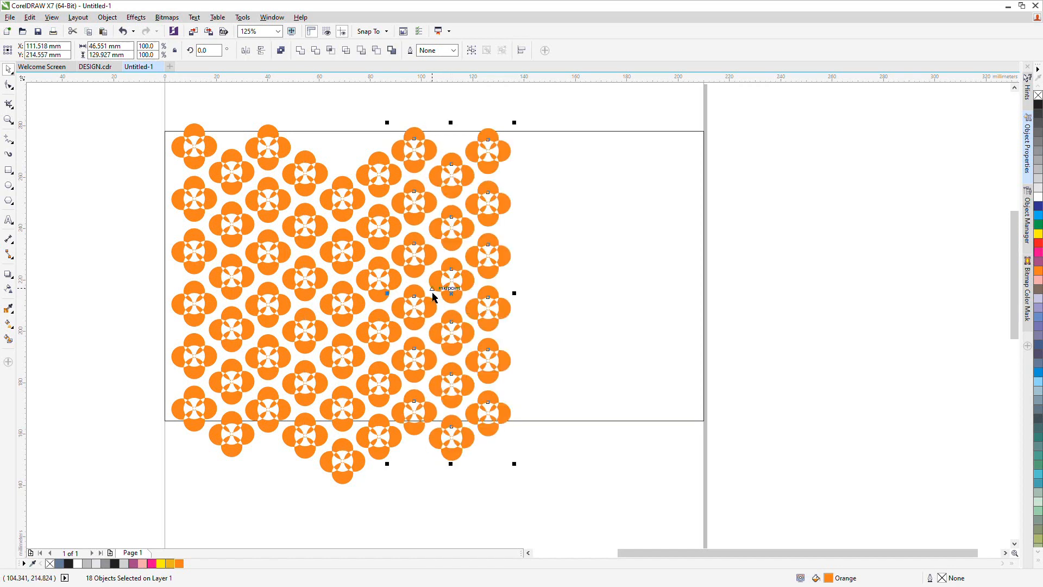
left_click_drag(455, 296, 670, 295)
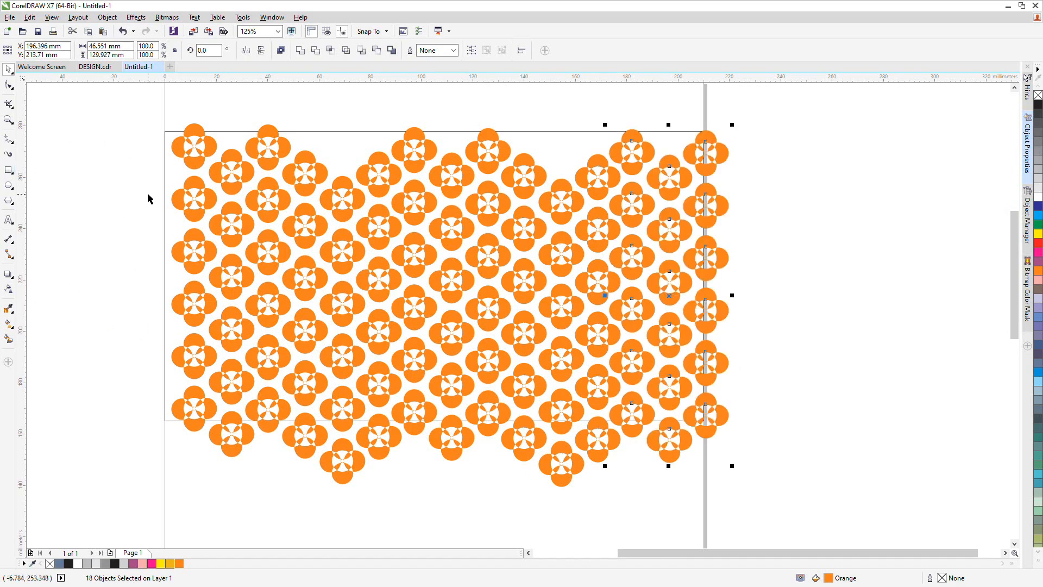
Copy a group of six flowers near the top-left upward so they extend above the rectangle's top edge
left_click(166, 222)
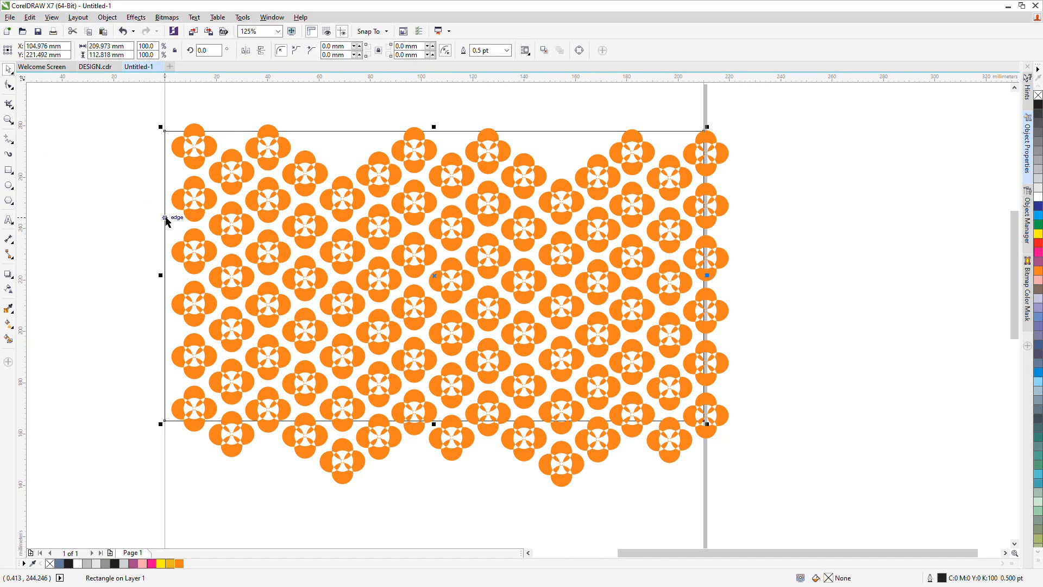
left_click_drag(172, 91, 156, 255)
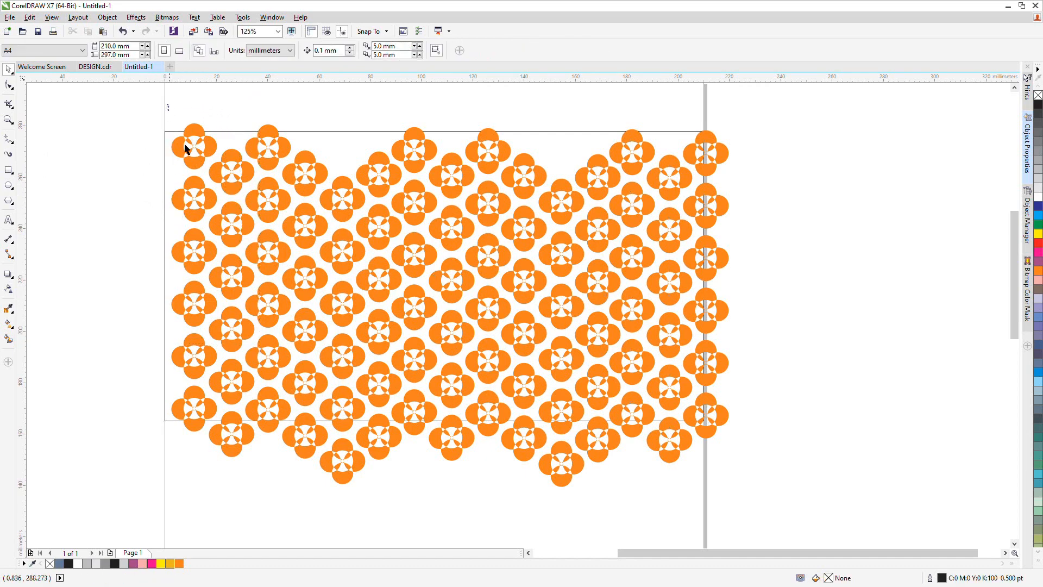
left_click_drag(184, 148, 121, 228)
left_click_drag(135, 101, 338, 248)
left_click_drag(249, 174, 329, 120)
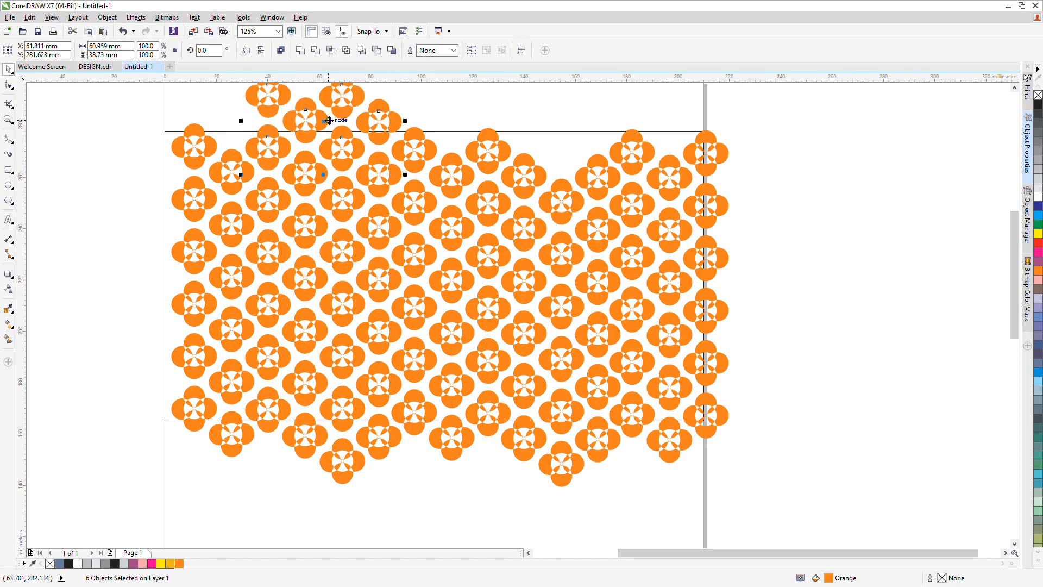
Delete the two surplus flowers sticking out above the pattern's top edge
left_click(219, 154)
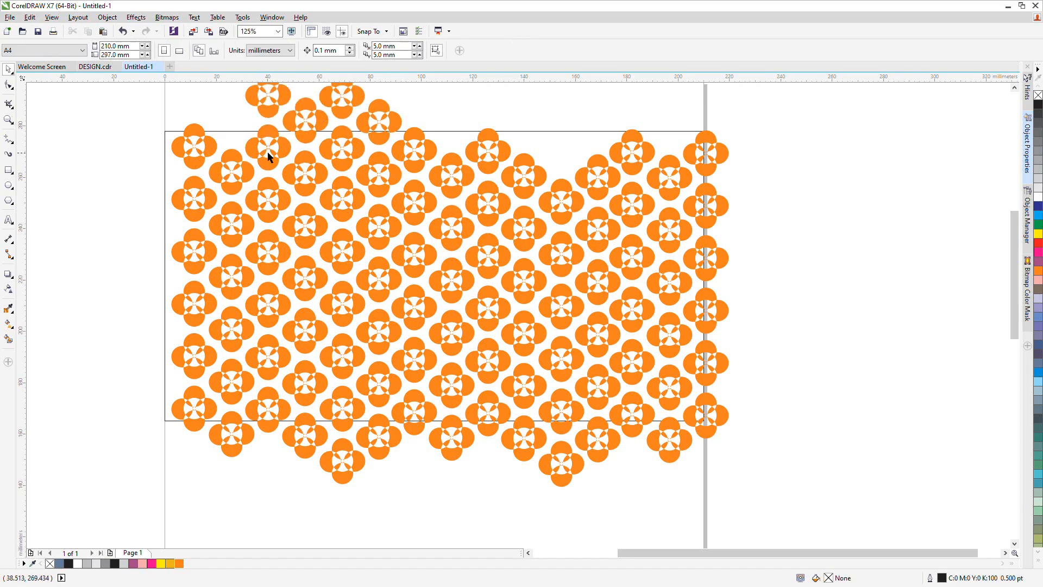
left_click(269, 147)
key("Escape")
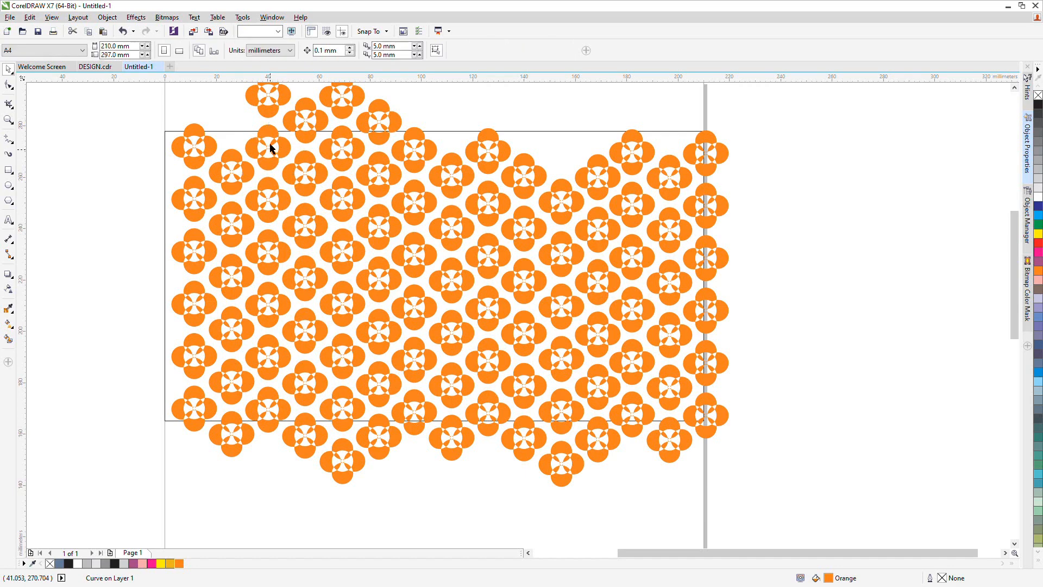
scroll(315, 179, "down", 2)
left_click_drag(264, 118, 345, 147)
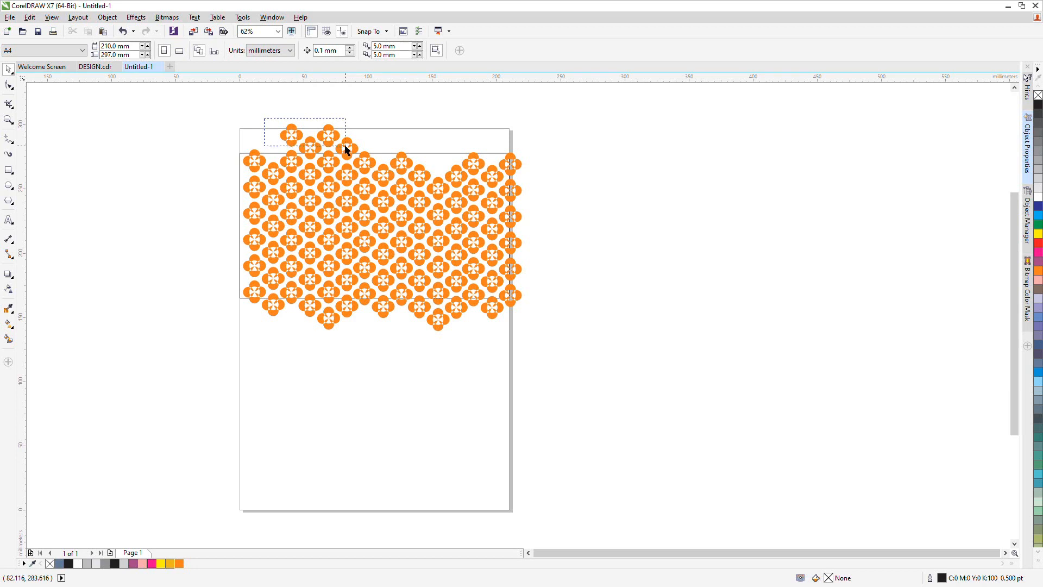
left_click(327, 137)
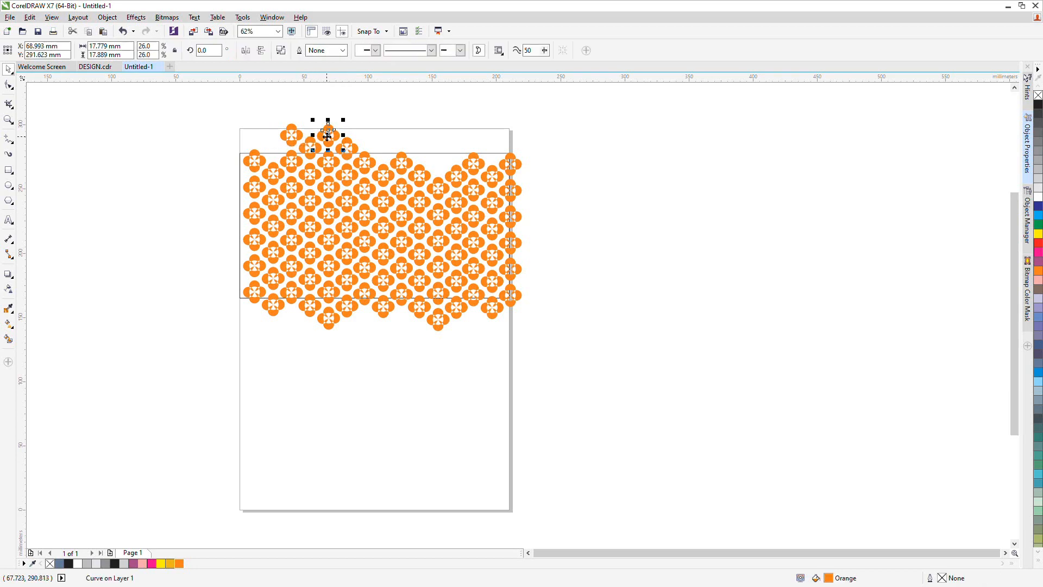
key("Delete")
left_click(292, 136)
key("Delete")
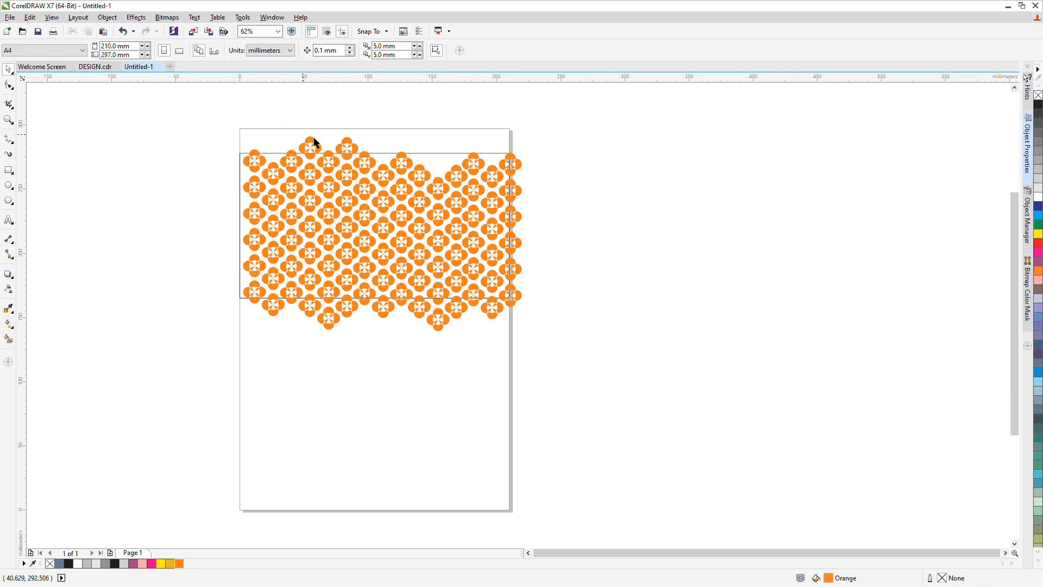
Copy a top flower repeatedly along the pattern's upper edge to fill the remaining gaps
scroll(321, 157, "up", 2)
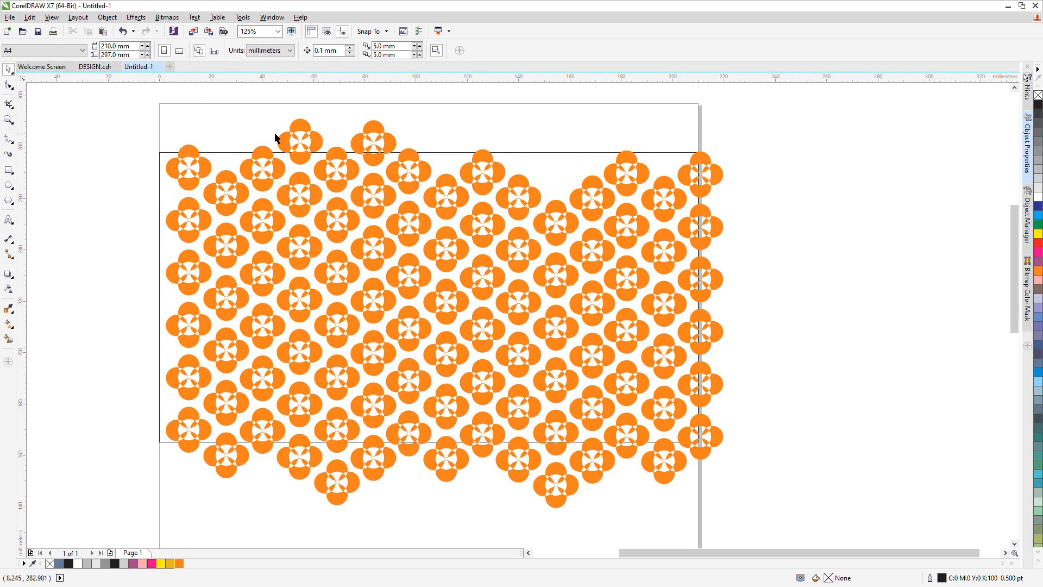
left_click_drag(234, 95, 301, 140)
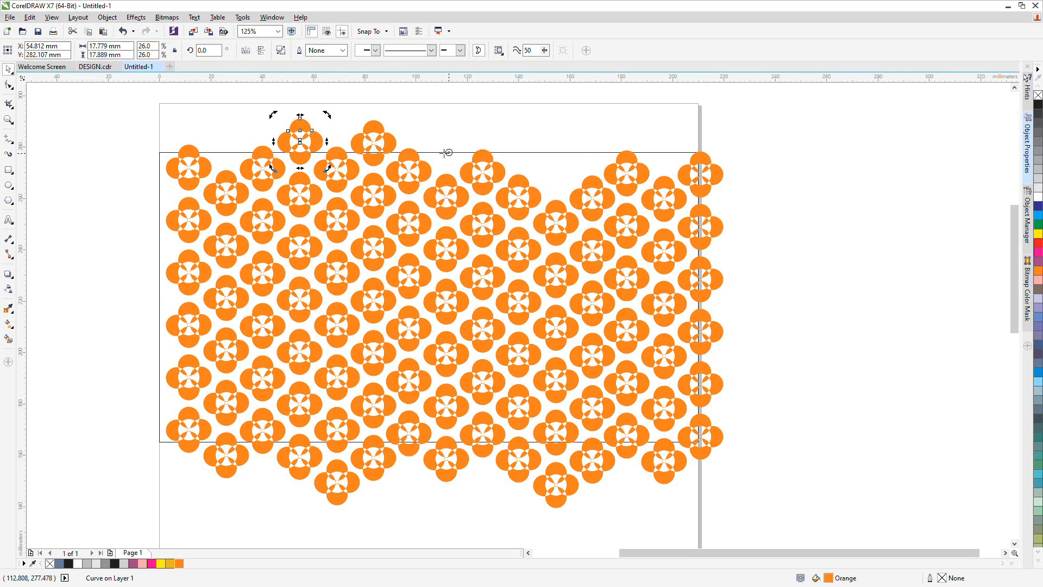
left_click(301, 141)
left_click_drag(301, 141, 664, 148)
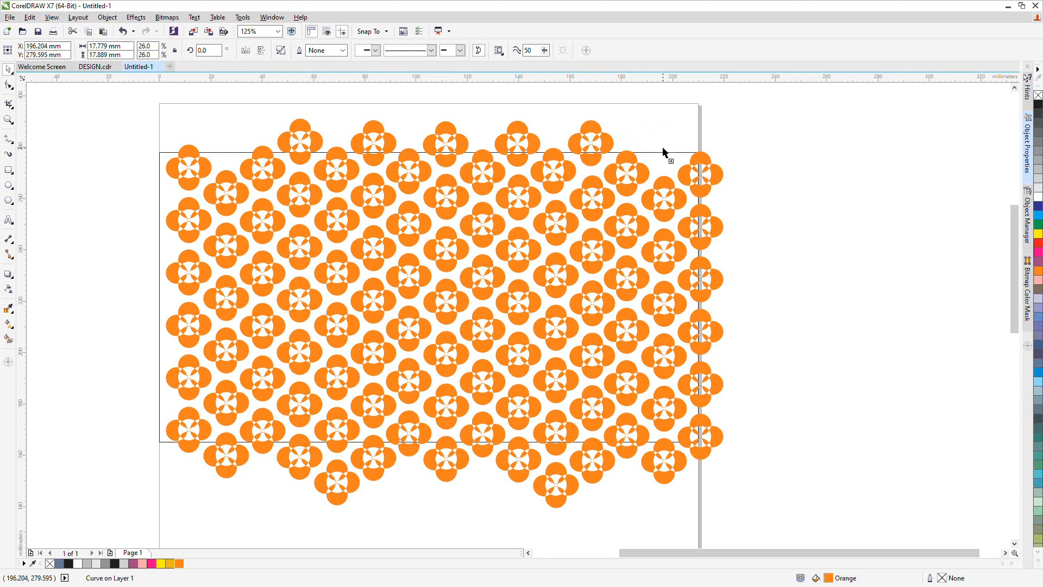
left_click(835, 193)
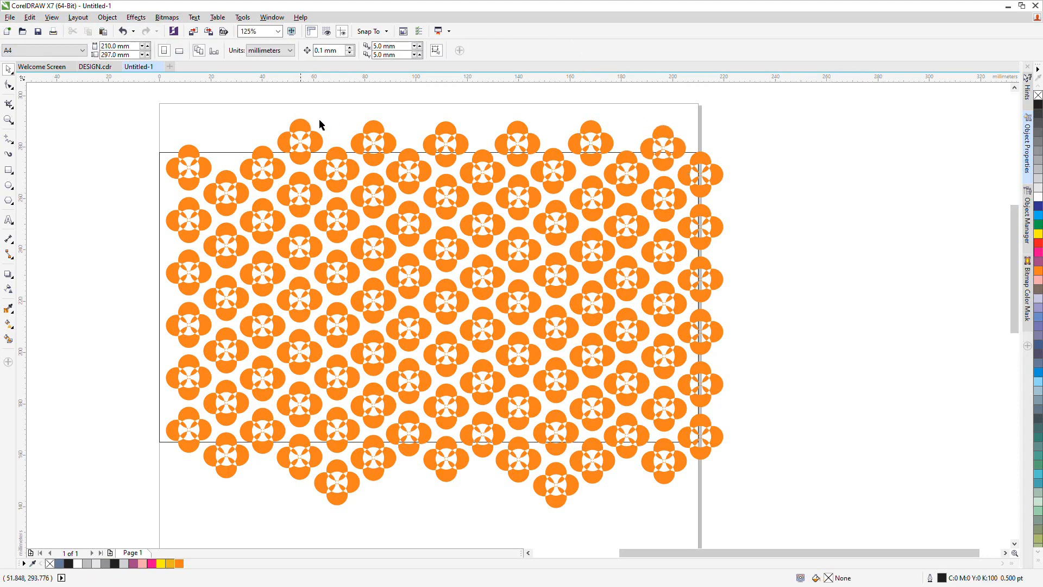
left_click_drag(664, 148, 225, 146)
left_click(150, 110)
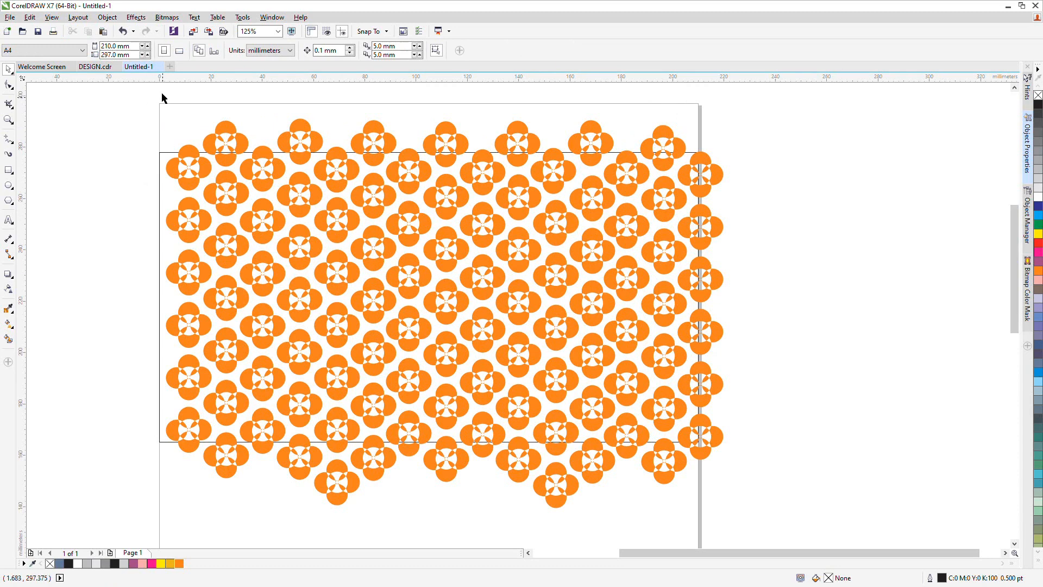
Select all the flowers and place them inside the rectangle as a PowerClip
left_click_drag(161, 94, 747, 501)
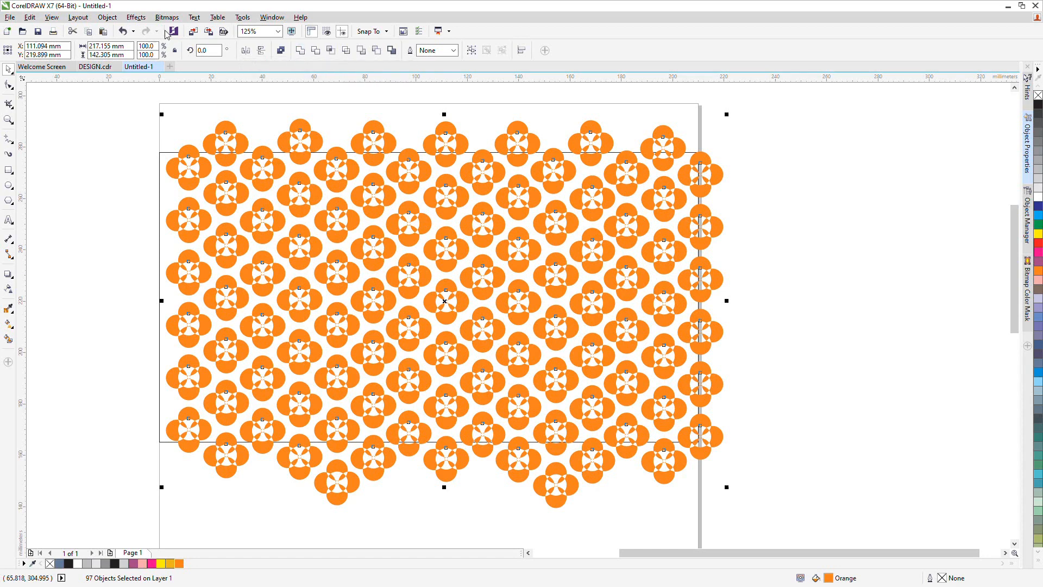
left_click(107, 17)
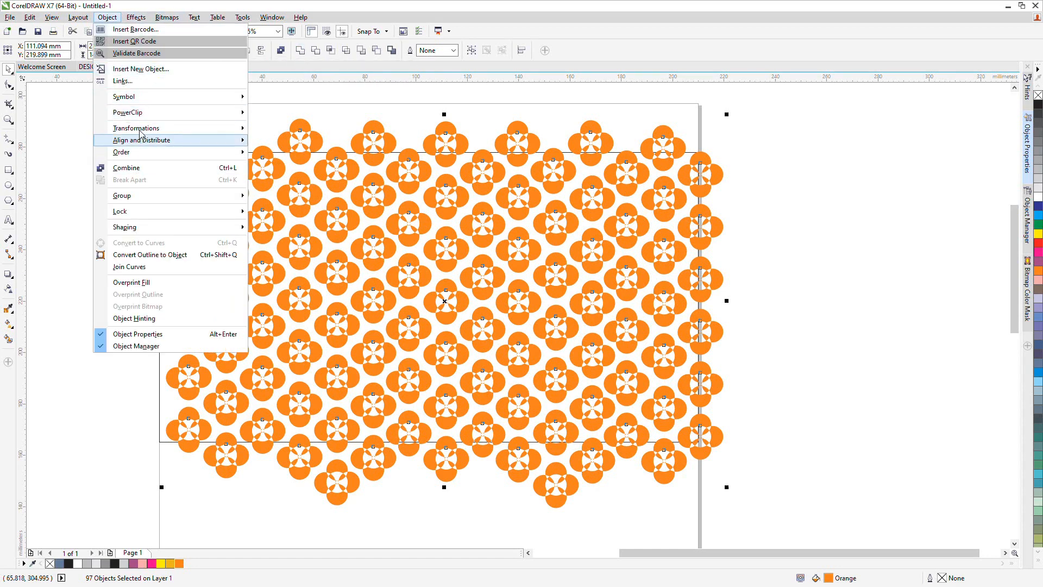
mouse_move(138, 114)
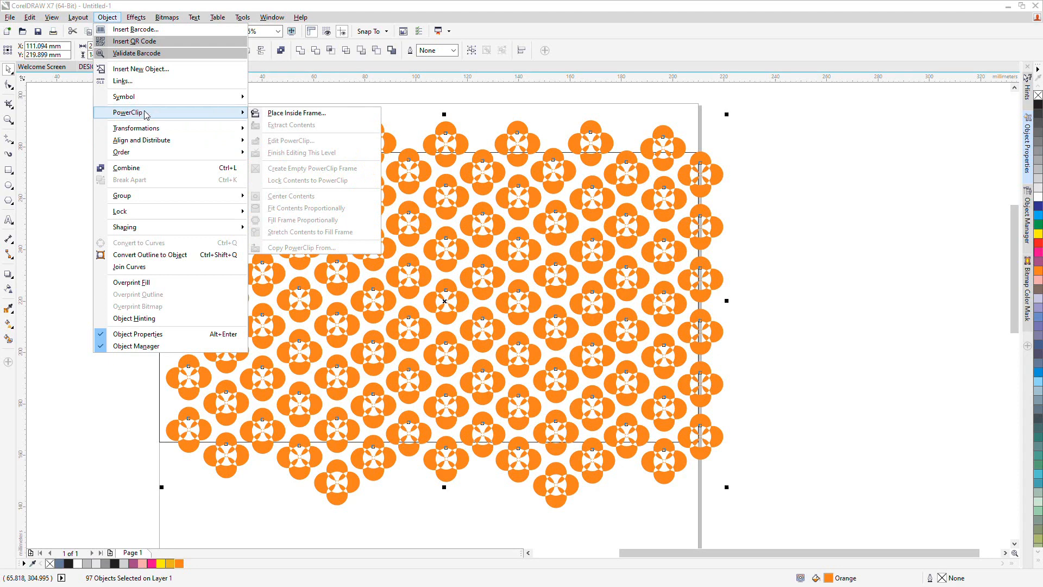
left_click(283, 114)
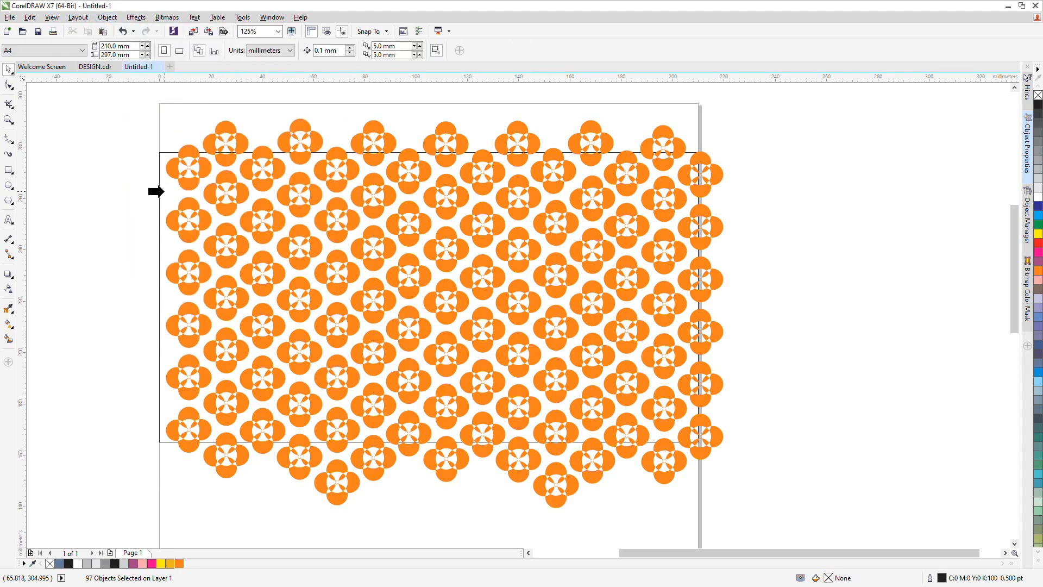
left_click(163, 191)
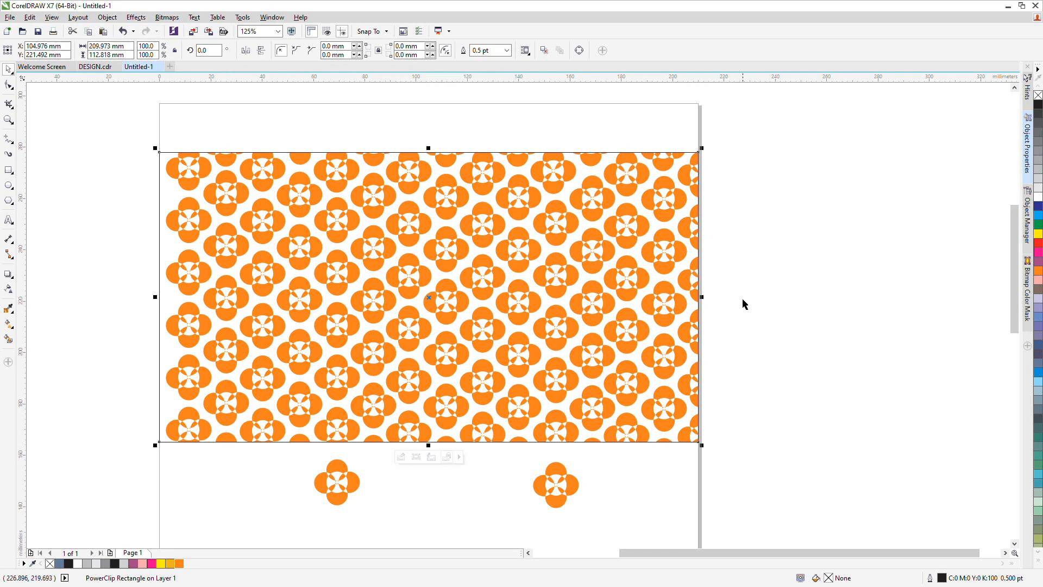
Edit the PowerClip contents, shifting all the flowers slightly left, and finish editing
left_click(764, 294)
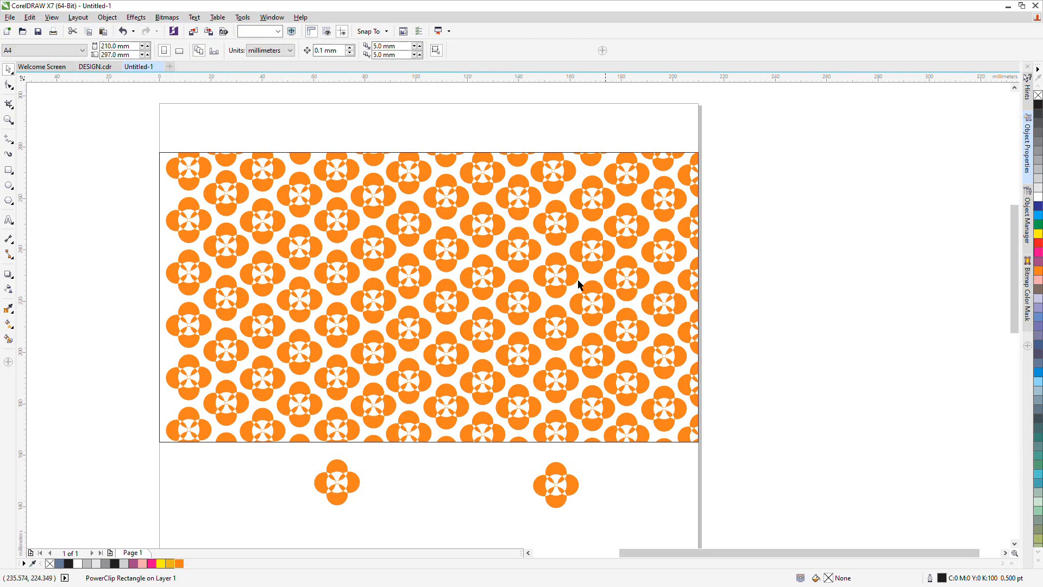
left_click(538, 272)
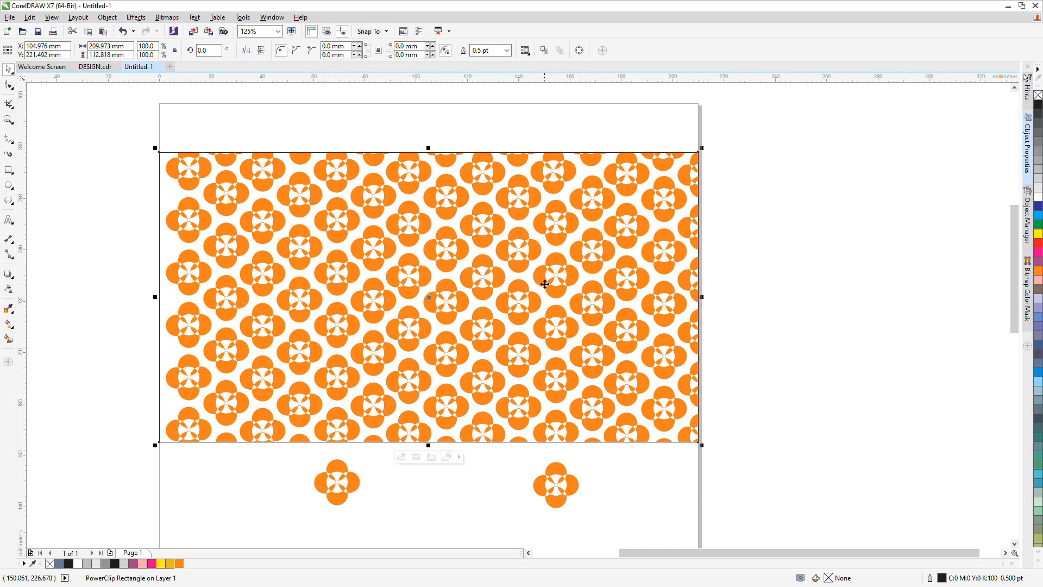
right_click(544, 274)
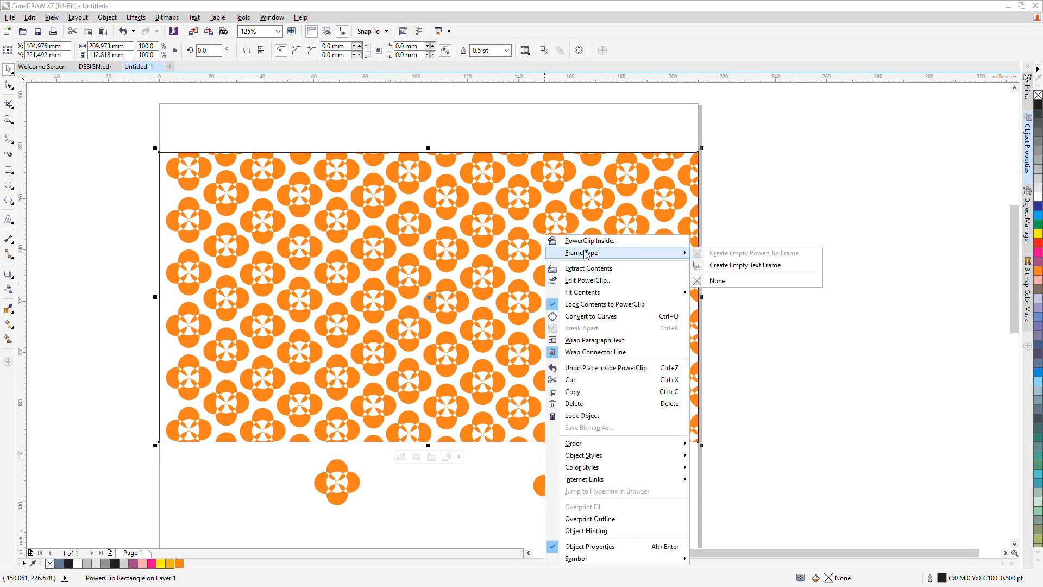
left_click(587, 281)
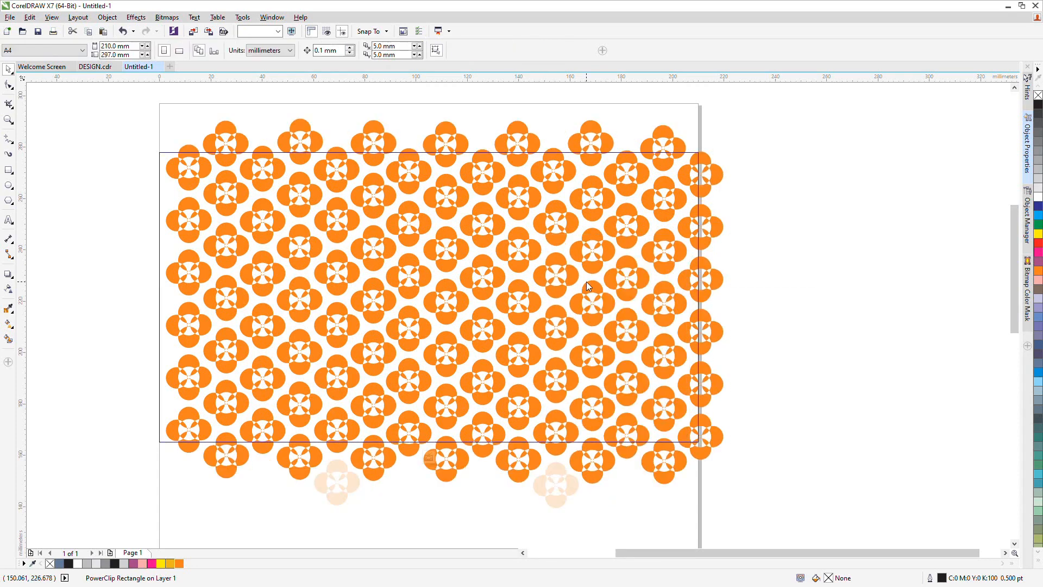
left_click_drag(135, 83, 379, 292)
left_click_drag(465, 333, 190, 146)
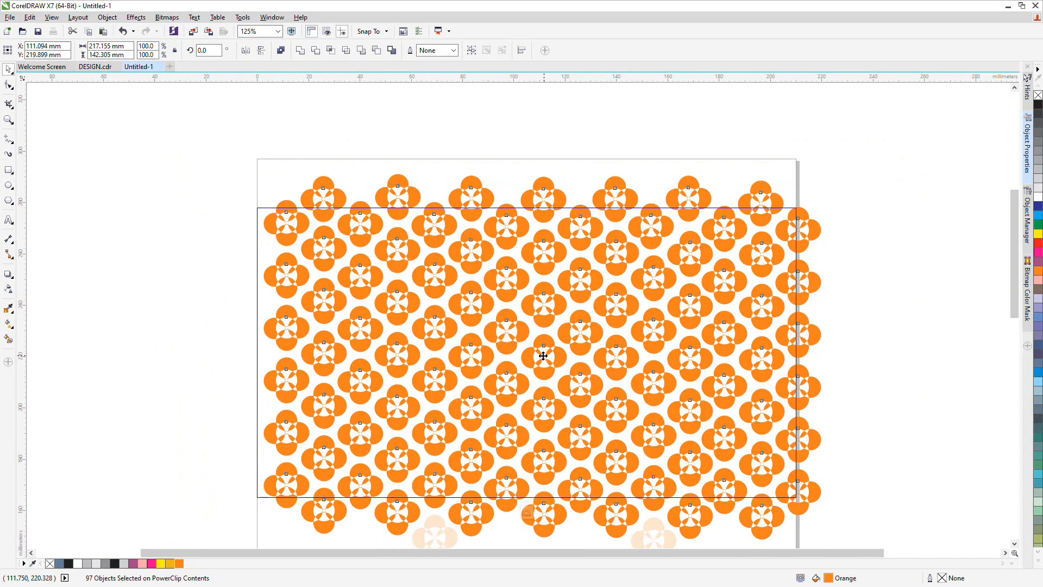
left_click_drag(543, 356, 535, 358)
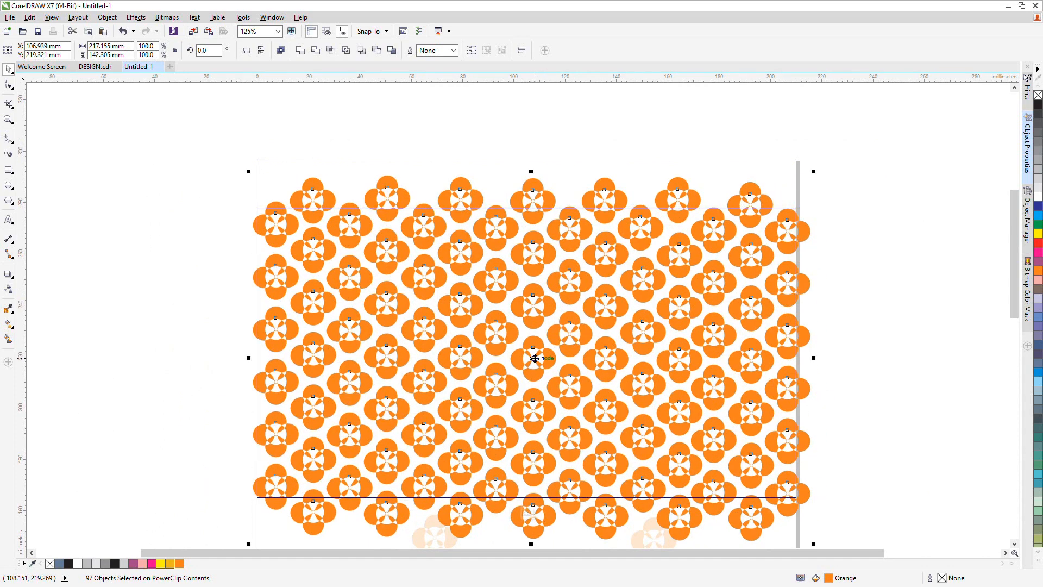
right_click(534, 358)
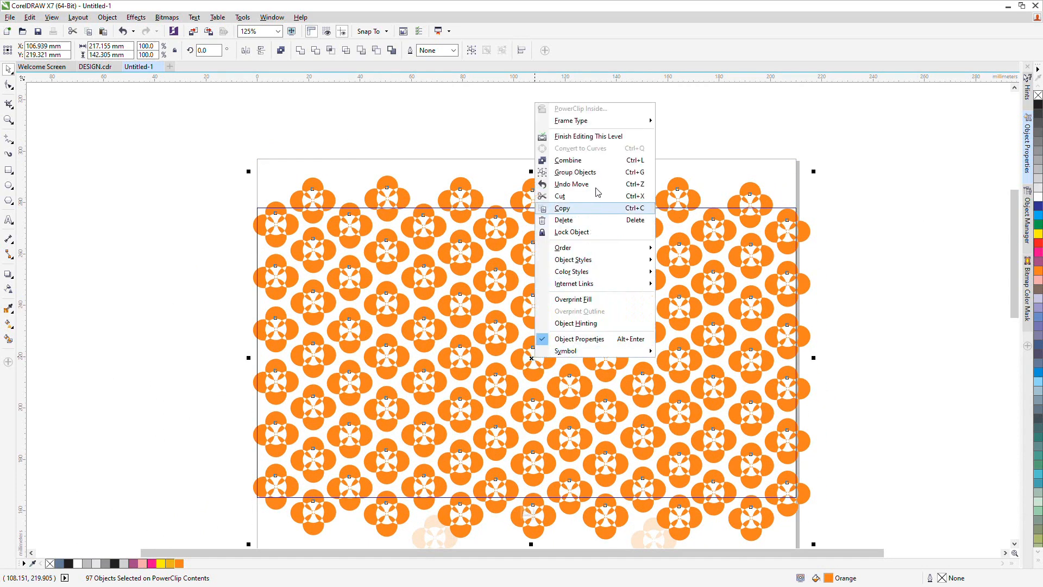
left_click(603, 138)
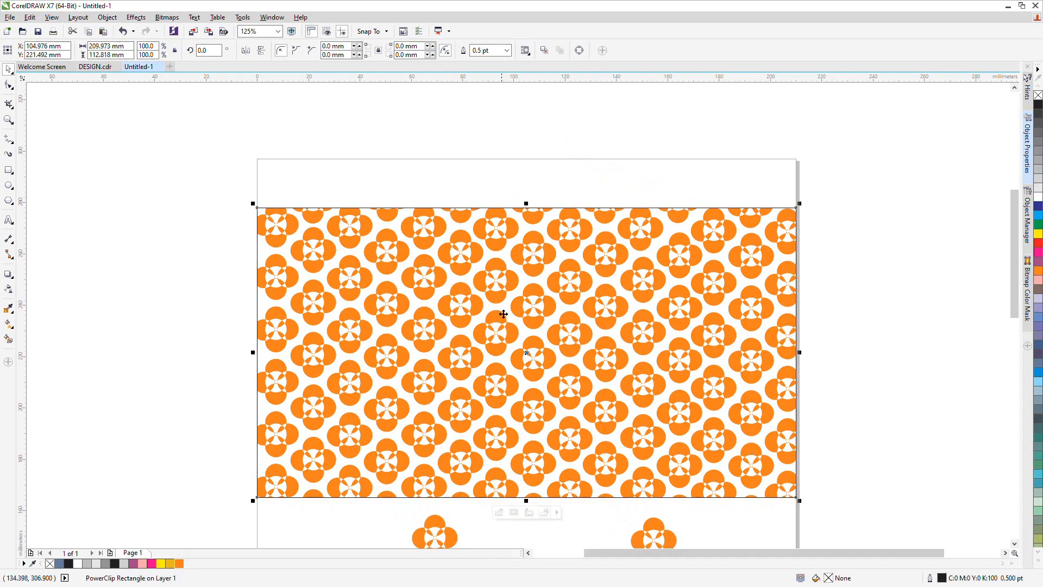
scroll(503, 314, "down", 2)
scroll(541, 312, "up", 2)
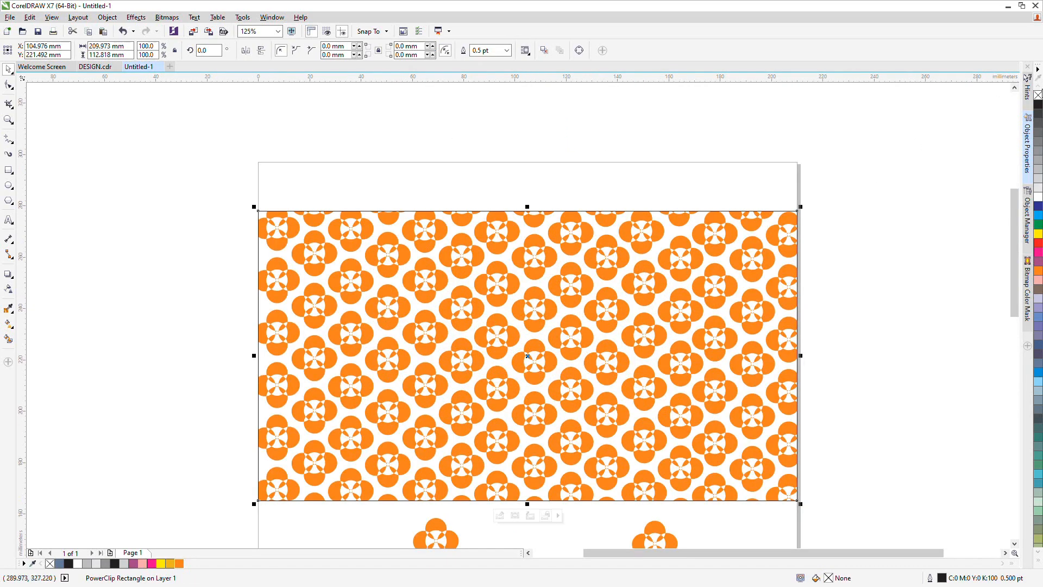
Remove the outline from the PowerClip rectangle
right_click(1038, 96)
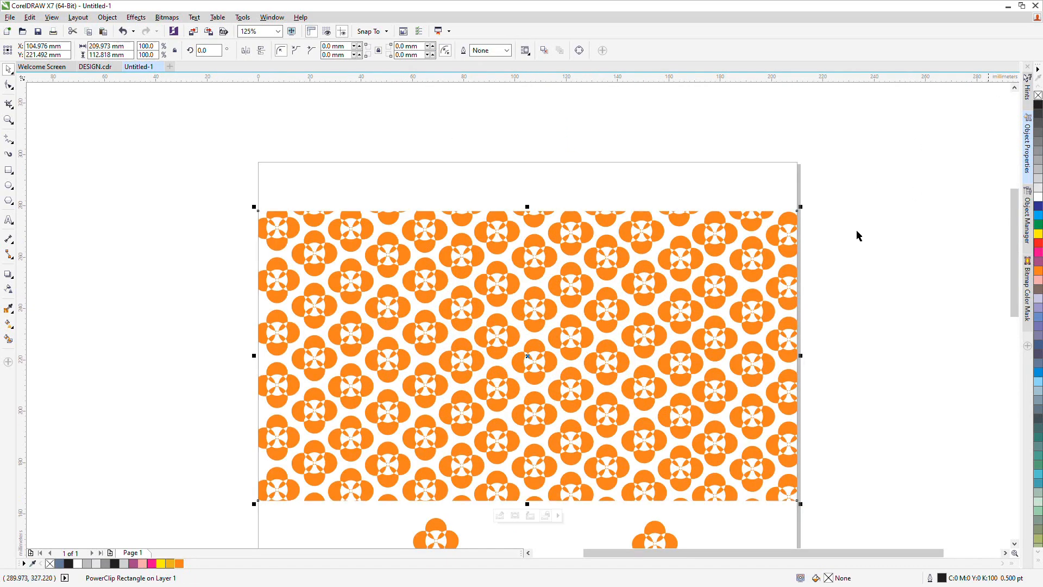
Delete the two leftover flowers lying below the pattern rectangle
scroll(678, 466, "down", 2)
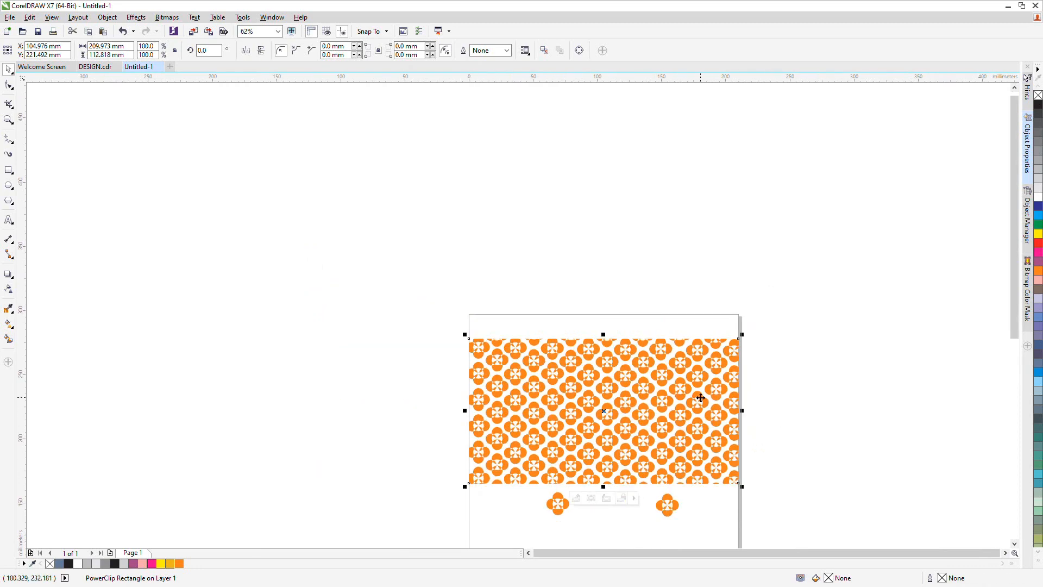
scroll(701, 398, "up", 2)
left_click_drag(1012, 253, 1008, 301)
left_click_drag(704, 488, 361, 403)
key("Delete")
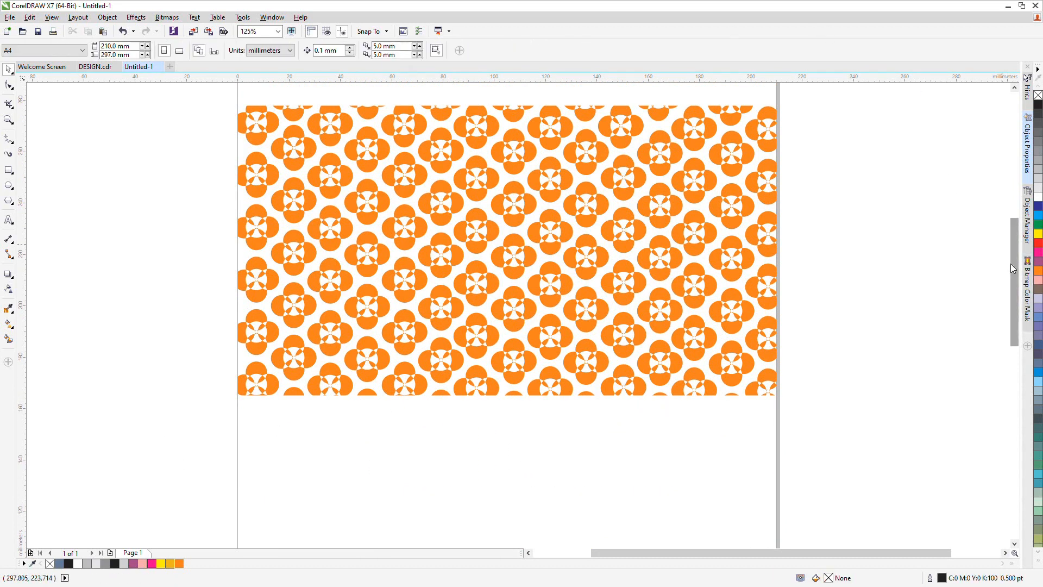
Try black, magenta and yellow as the background fill of the PowerClip rectangle
left_click_drag(1012, 265, 995, 253)
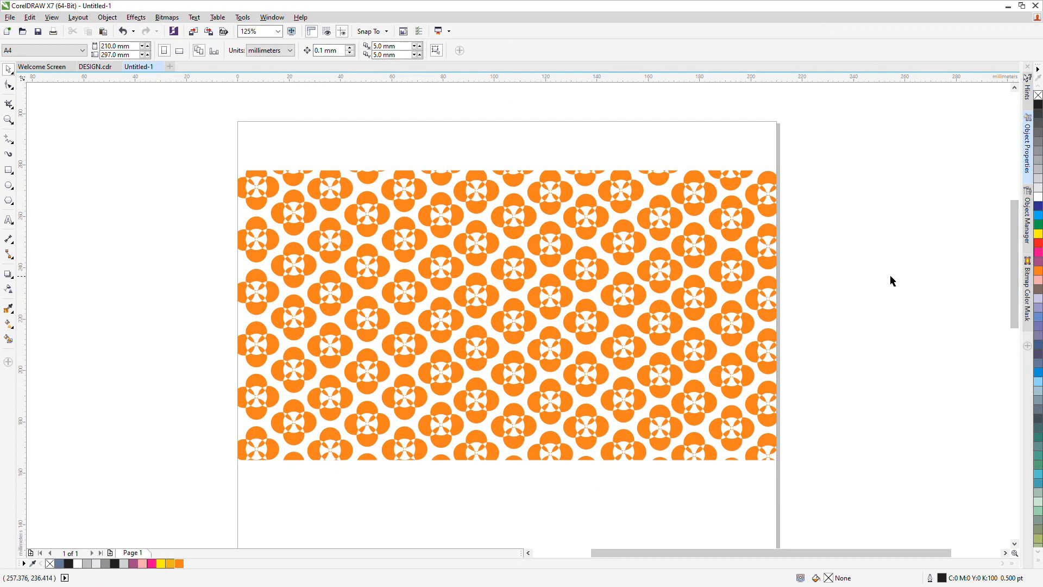
scroll(890, 276, "up", 1)
scroll(750, 337, "down", 1)
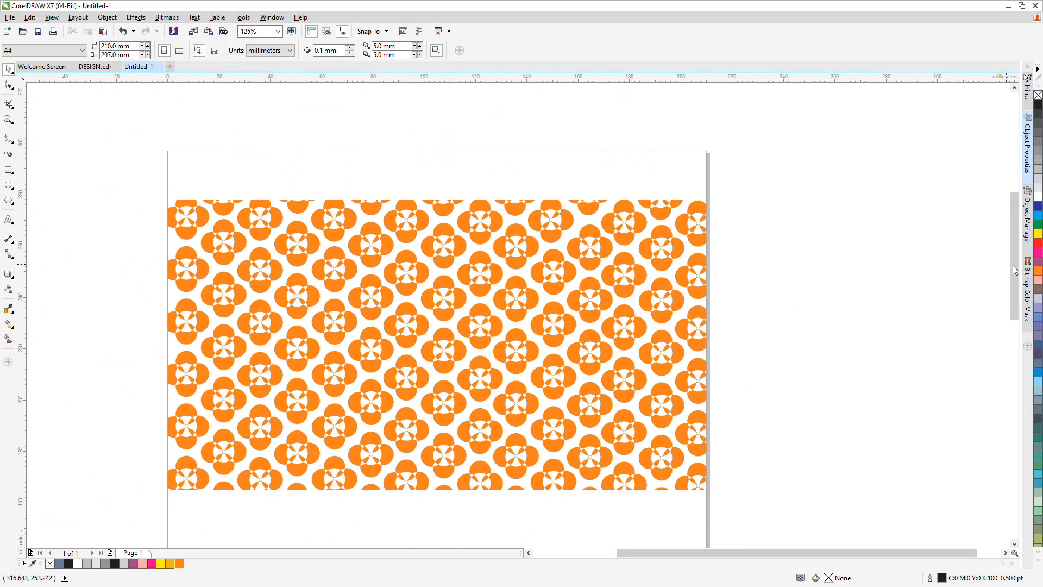
mouse_move(1015, 269)
left_mouse_down()
mouse_move(1020, 302)
mouse_move(1019, 288)
left_mouse_up()
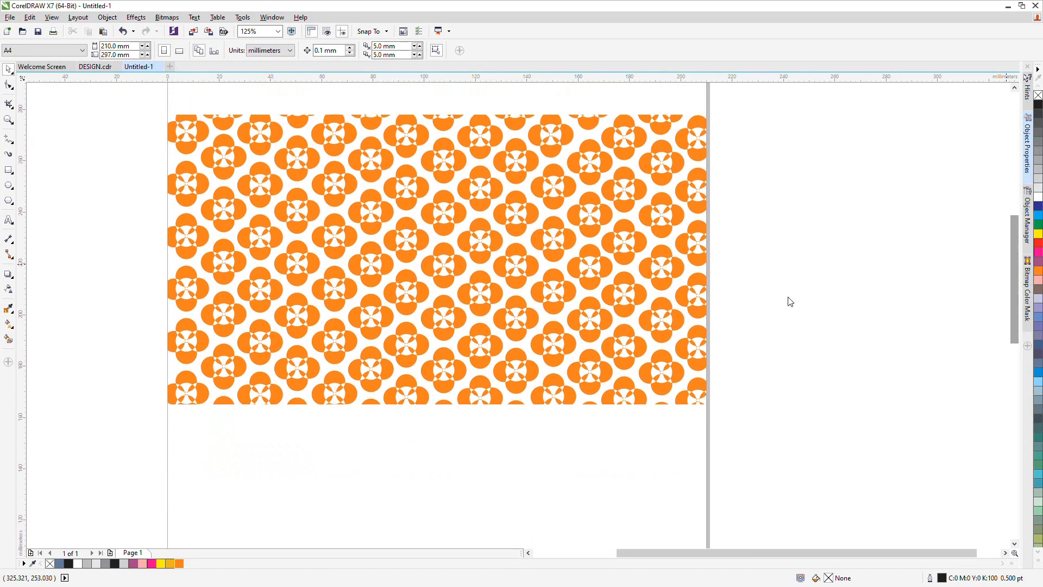
scroll(196, 215, "up", 1)
scroll(202, 216, "down", 1)
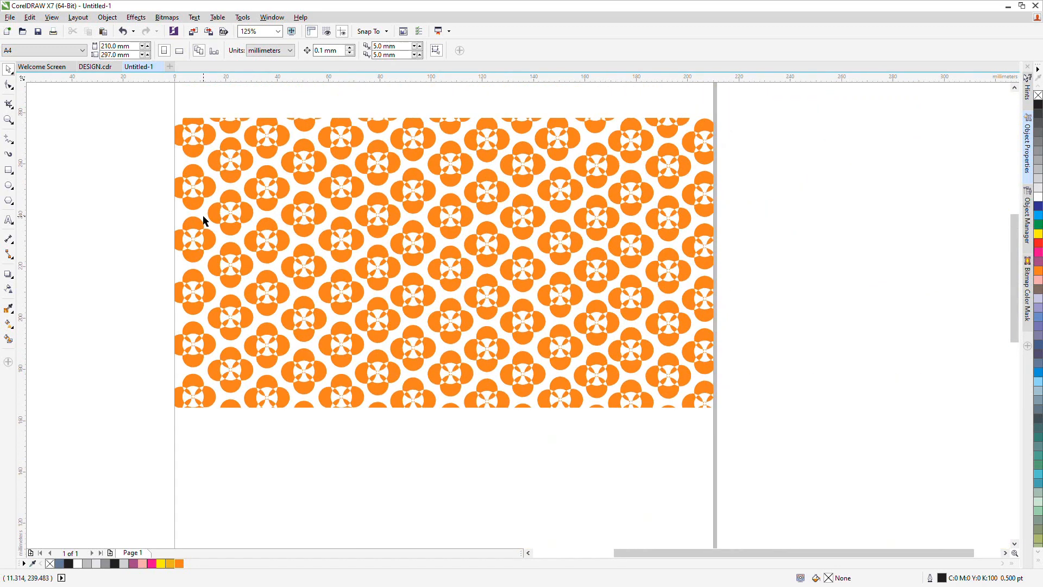
left_click(525, 206)
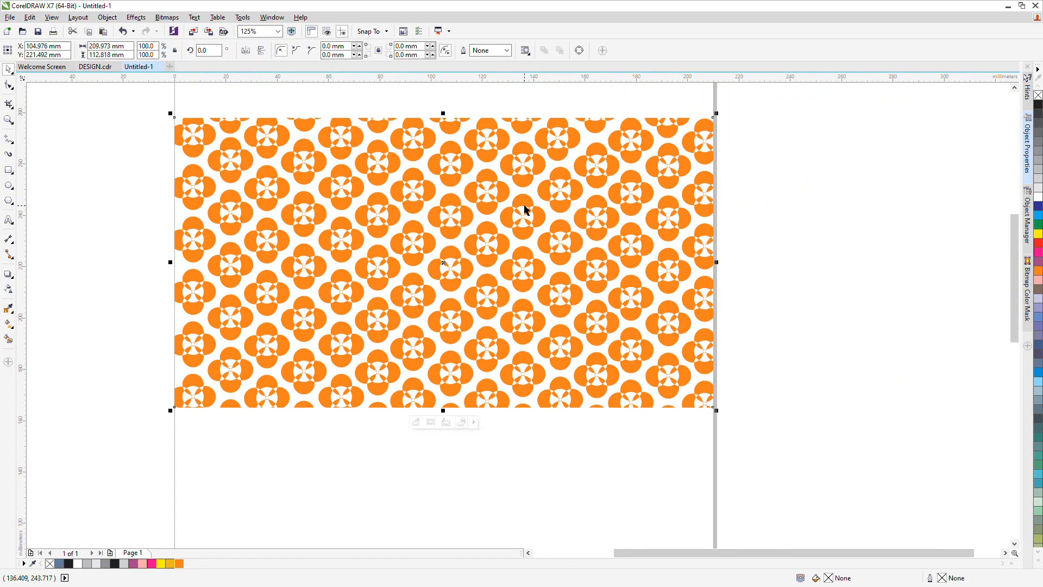
left_click(67, 565)
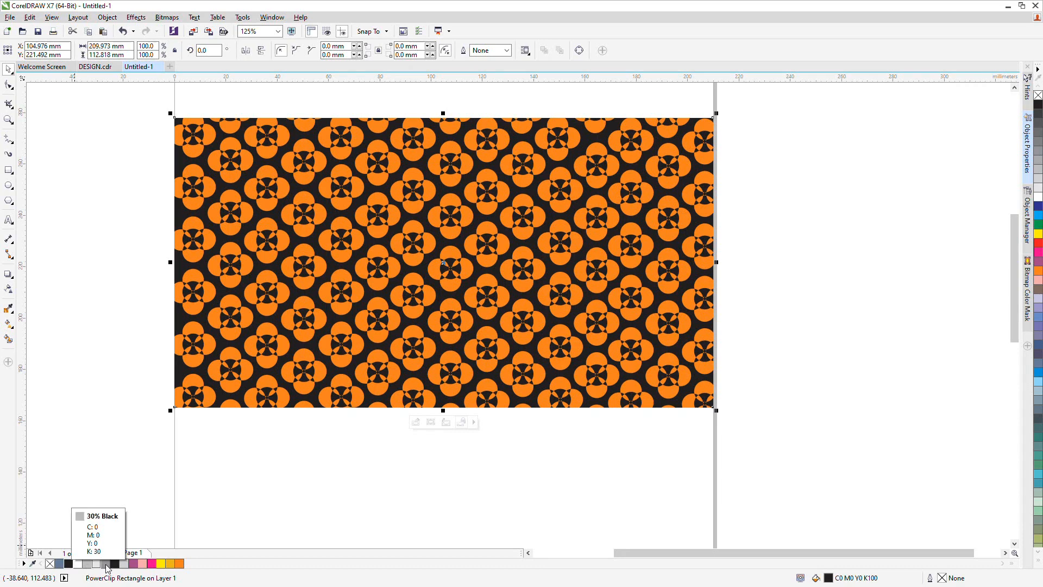
left_click(153, 565)
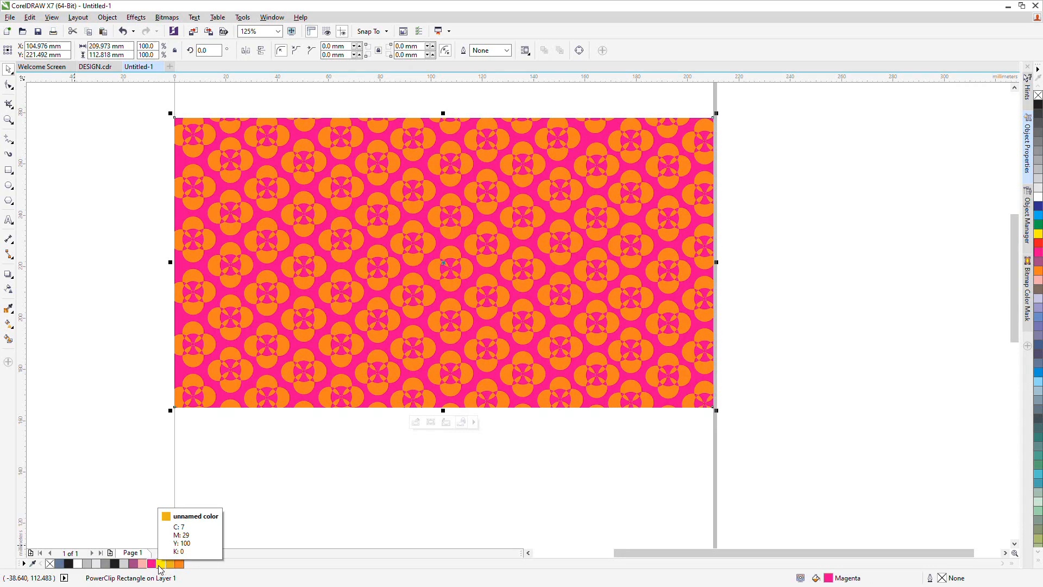
left_click(160, 565)
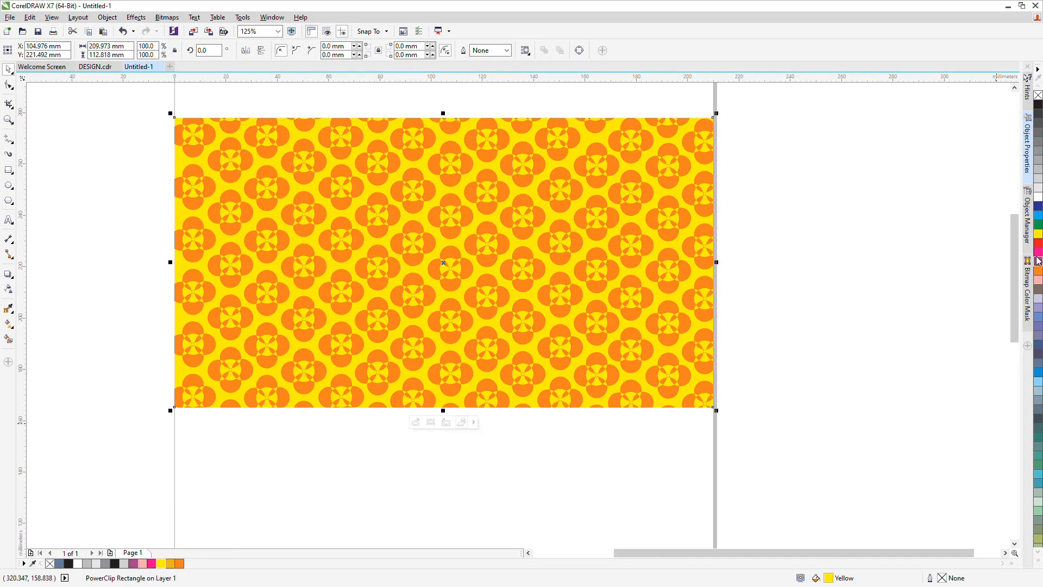
Fill the PowerClip rectangle's background with blue (C100 M100), after trying cyan and green
left_click(1038, 216)
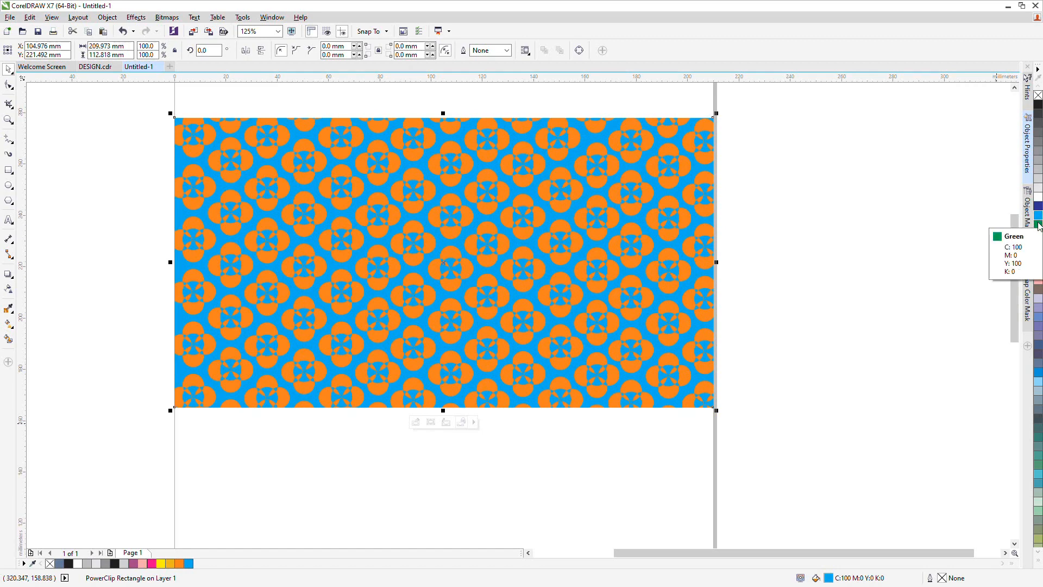
left_click(1039, 225)
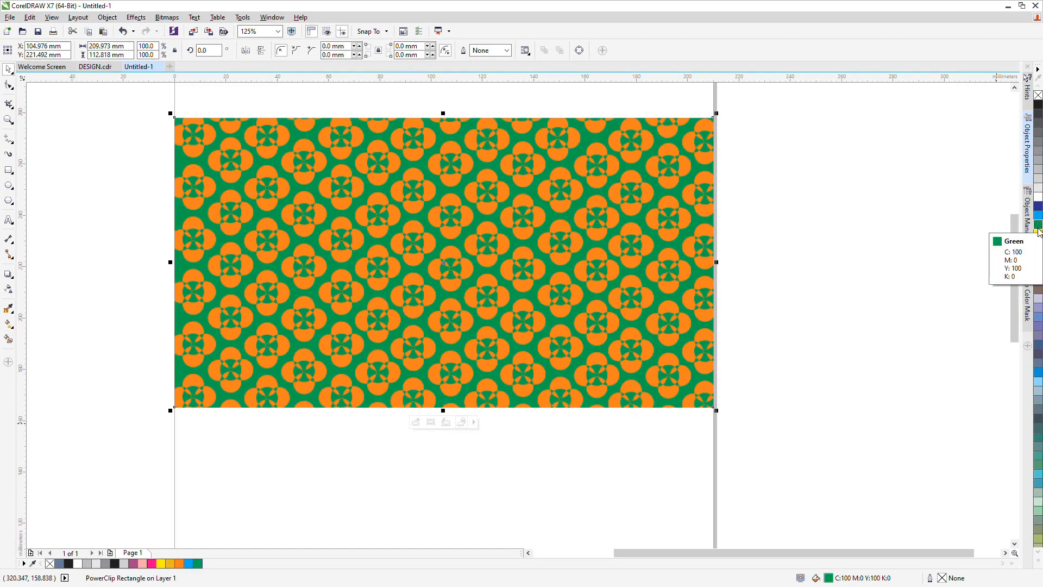
left_click(1038, 207)
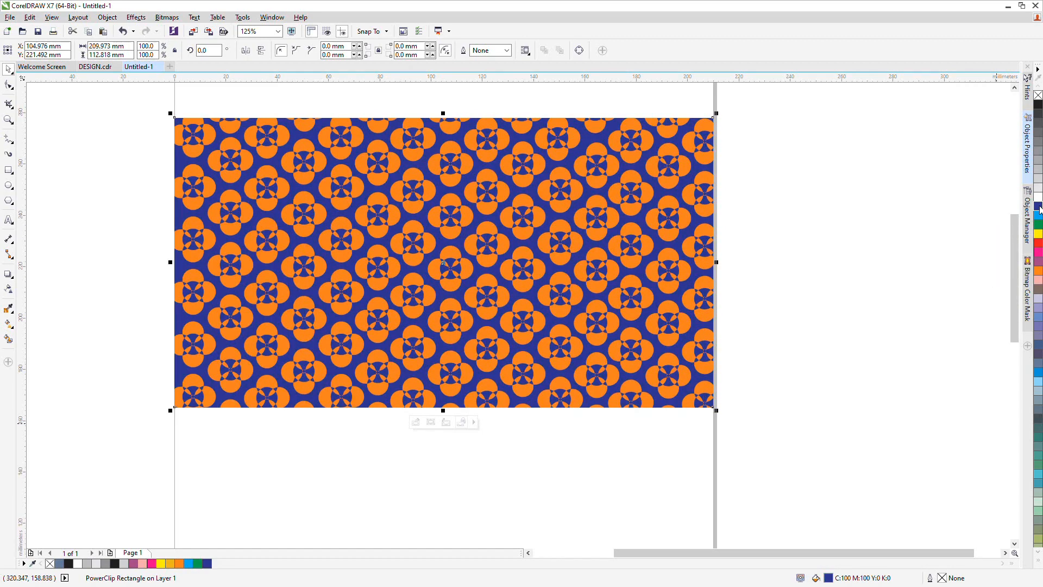